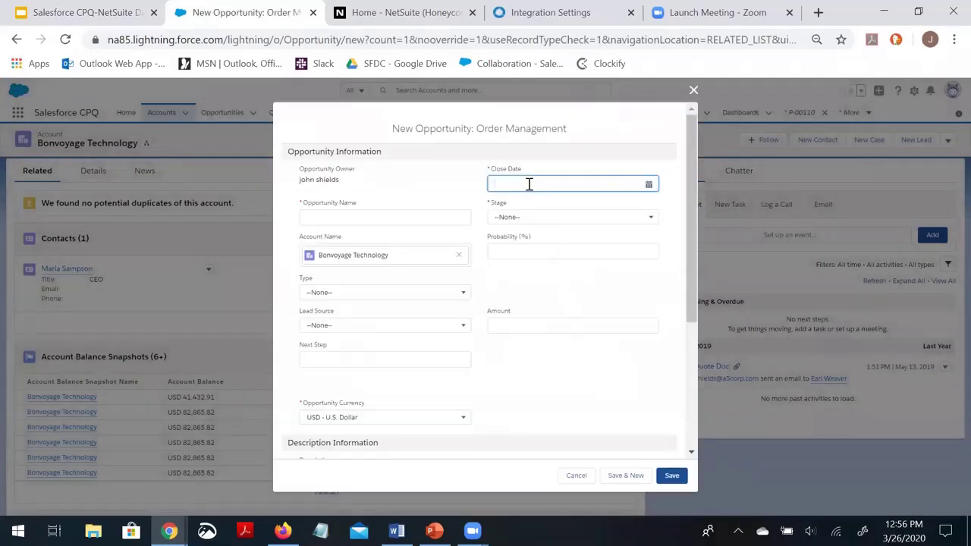
- Create the Bonvoyage Technology opportunity "Bonvoyage Opp 032620" with close date 3/26/2020 and stage Value Proposition
left_click(530, 184)
left_click(580, 299)
left_click(526, 220)
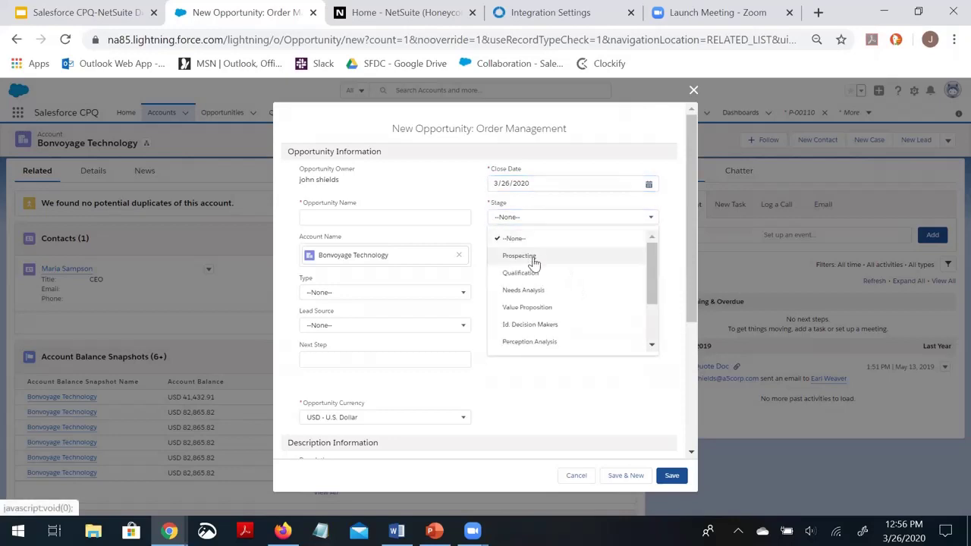
left_click(526, 307)
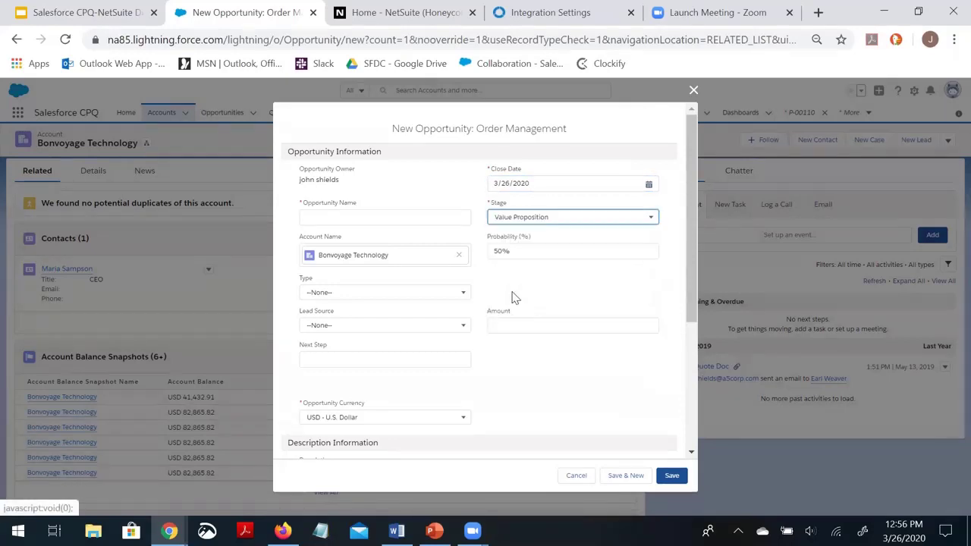
left_click(377, 218)
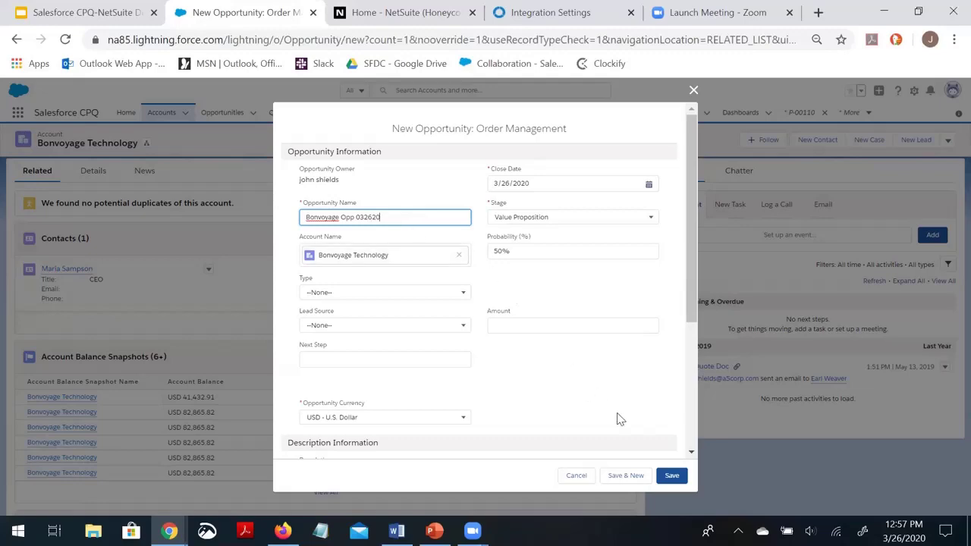
left_click(668, 477)
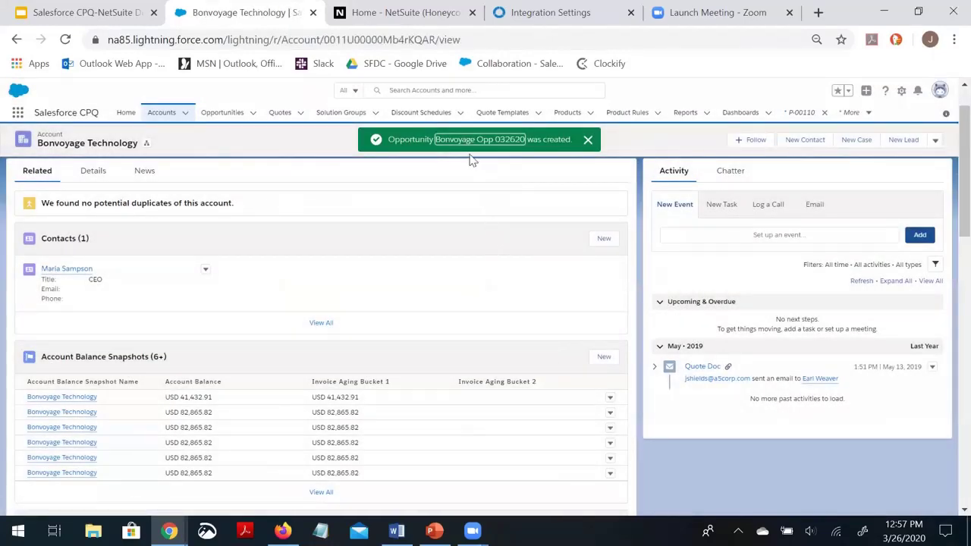
- Start a new quote from the Bonvoyage Opp 032620 opportunity, linking it to that opportunity and the Bonvoyage Technology account
left_click(470, 144)
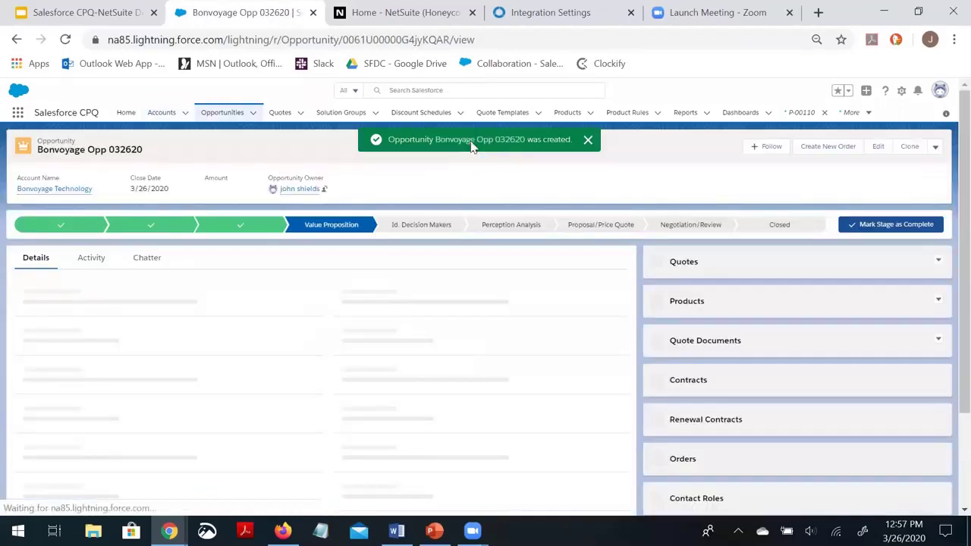
left_click(938, 260)
left_click(916, 280)
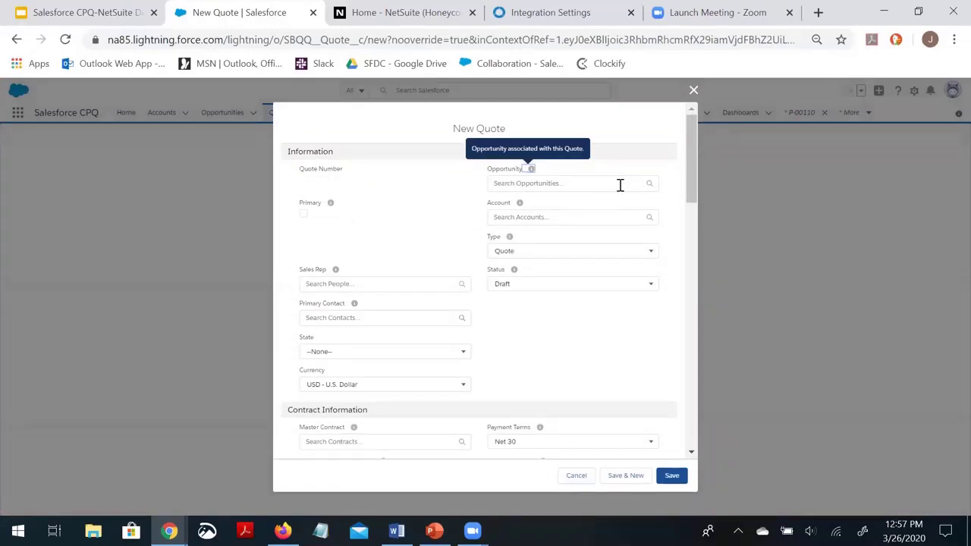
left_click(619, 185)
left_click(606, 205)
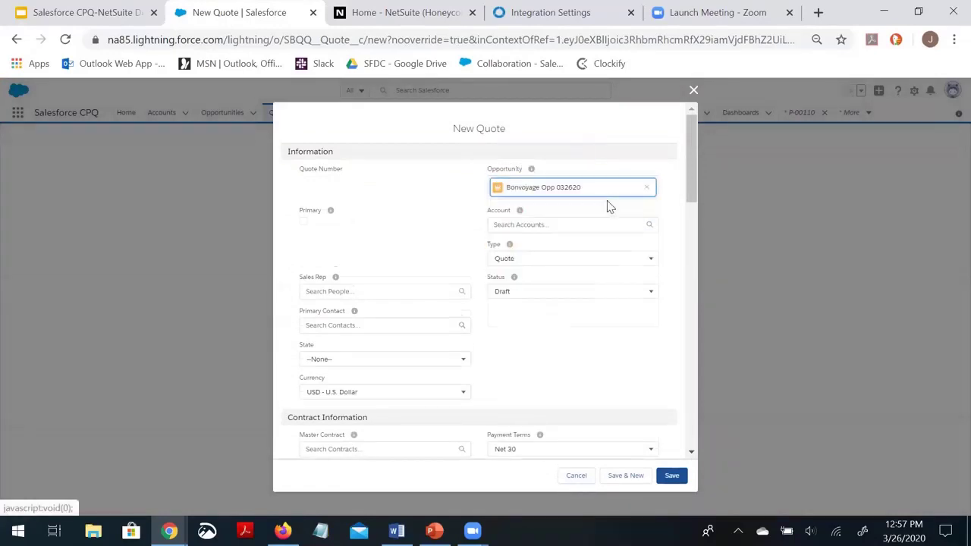
left_click(603, 225)
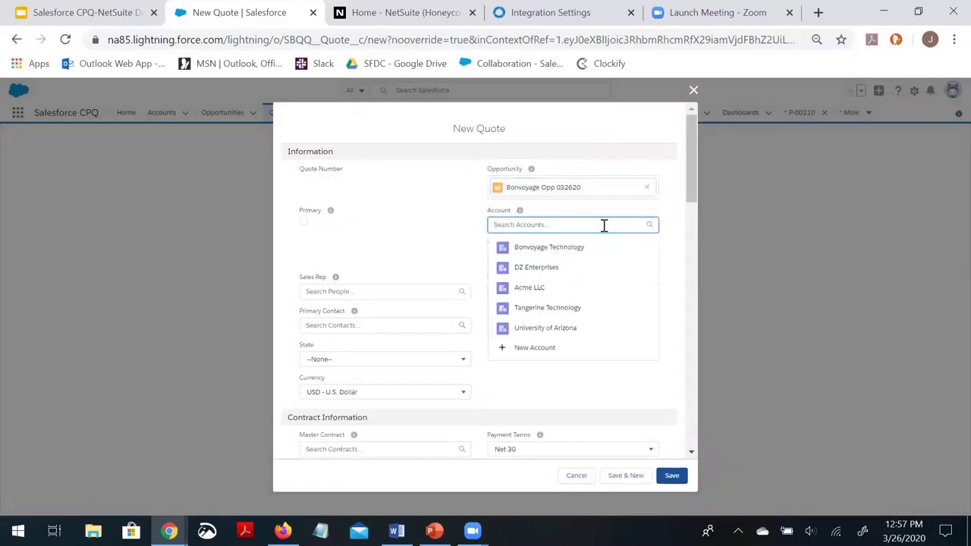
left_click(588, 249)
- Set the quote's start date to 3/26/2020 and subscription term to 12, and save the quote
scroll(412, 260, "down", 3)
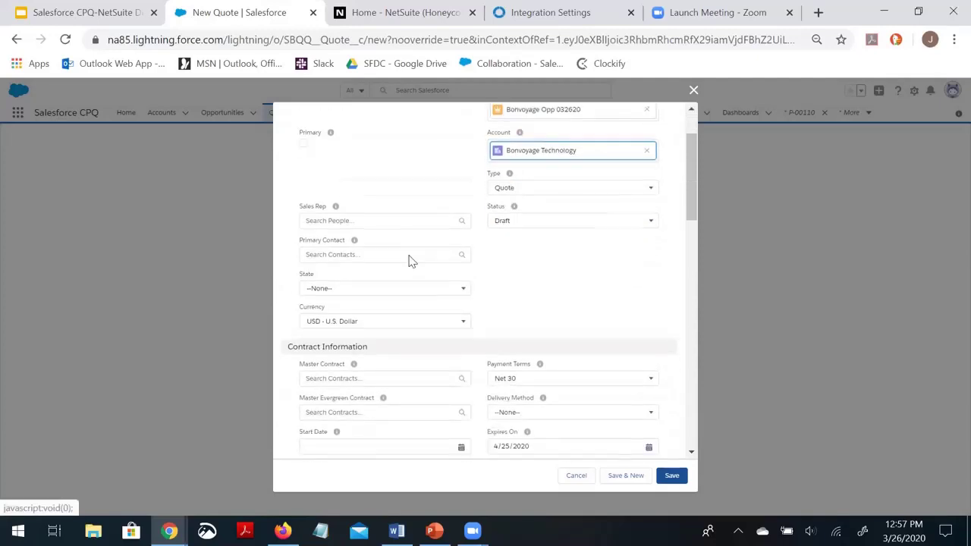
left_click(398, 296)
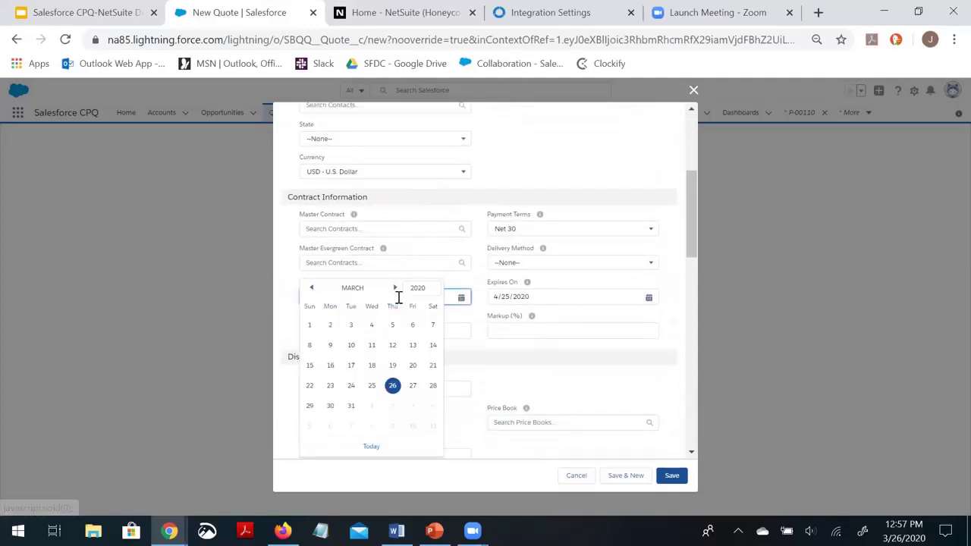
left_click(392, 386)
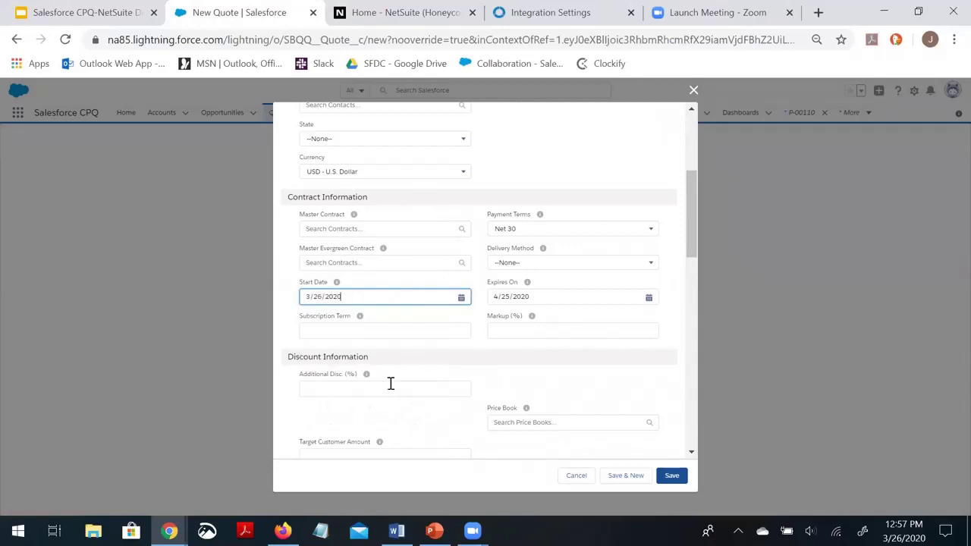
left_click(338, 334)
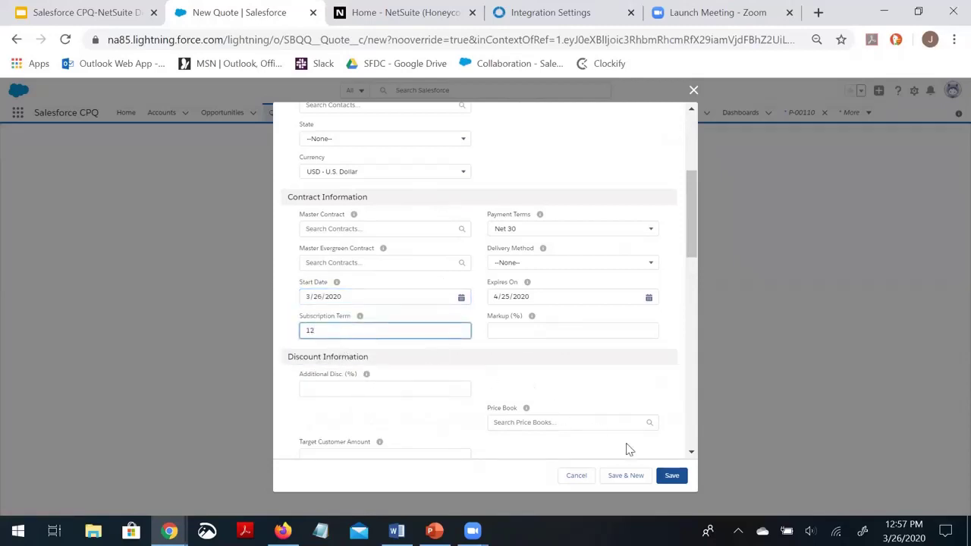
left_click(671, 475)
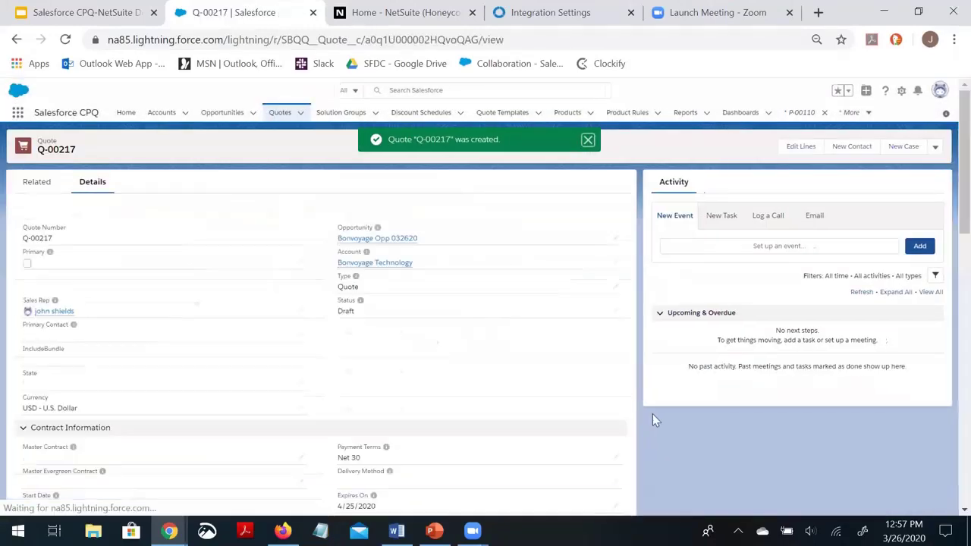
- Edit the quote's lines with the Standard price book and add Cloud SW Package from the OmniCloud packages
left_click(797, 149)
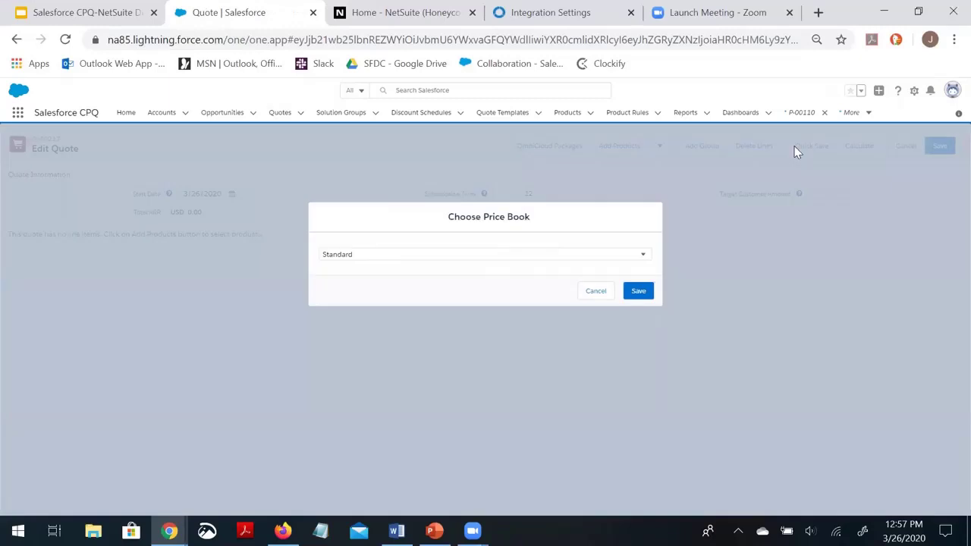
left_click(638, 293)
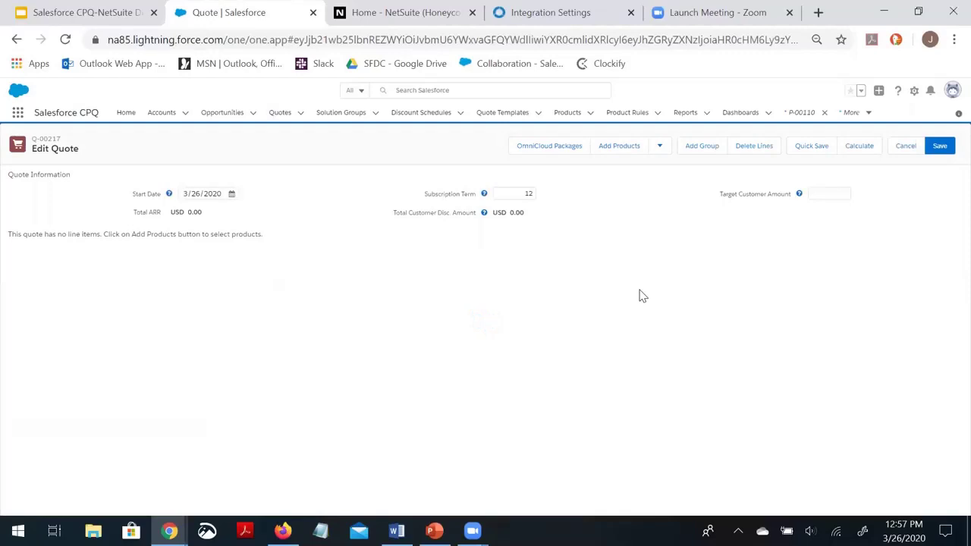
left_click(545, 149)
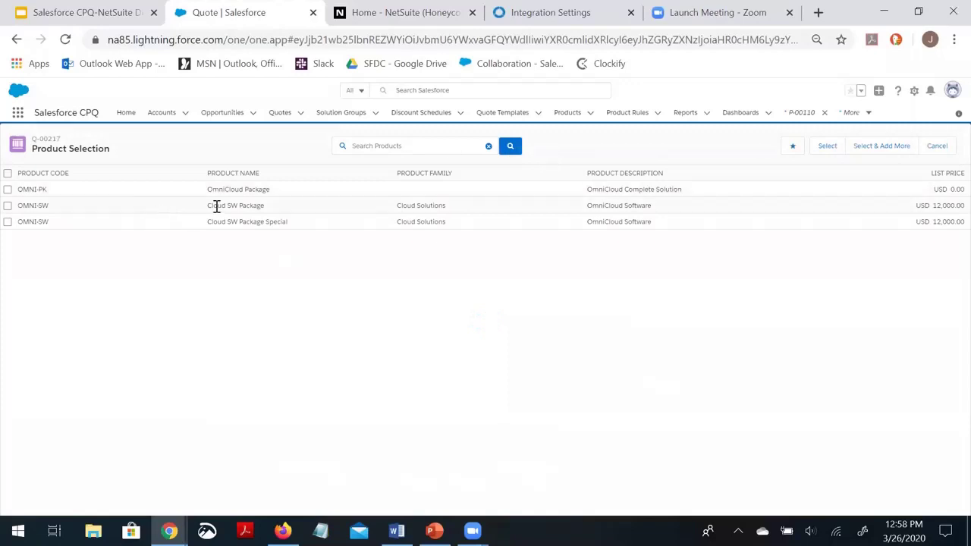
left_click(7, 205)
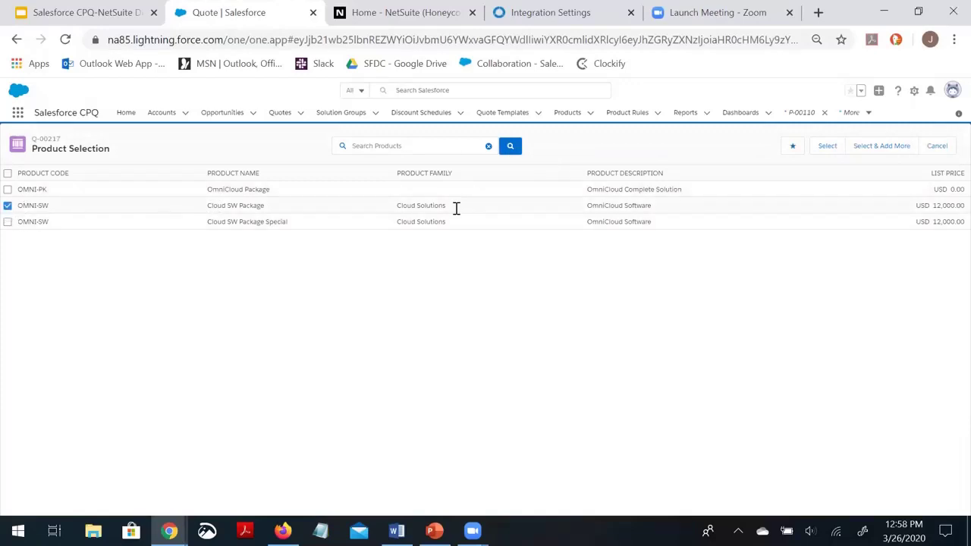
left_click(819, 151)
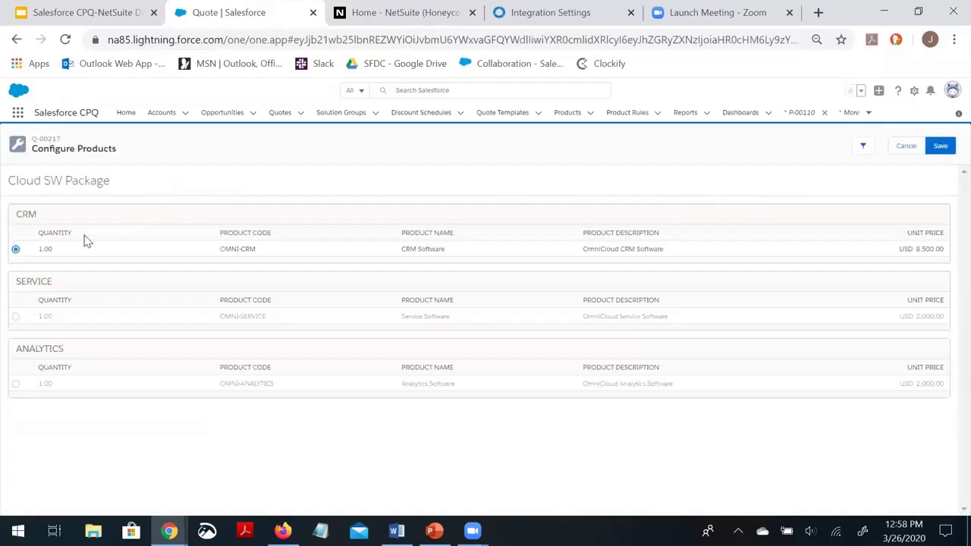
- Include Service Software and Analytics Software in the Cloud SW Package, and save the configuration and the quote lines
left_click(15, 317)
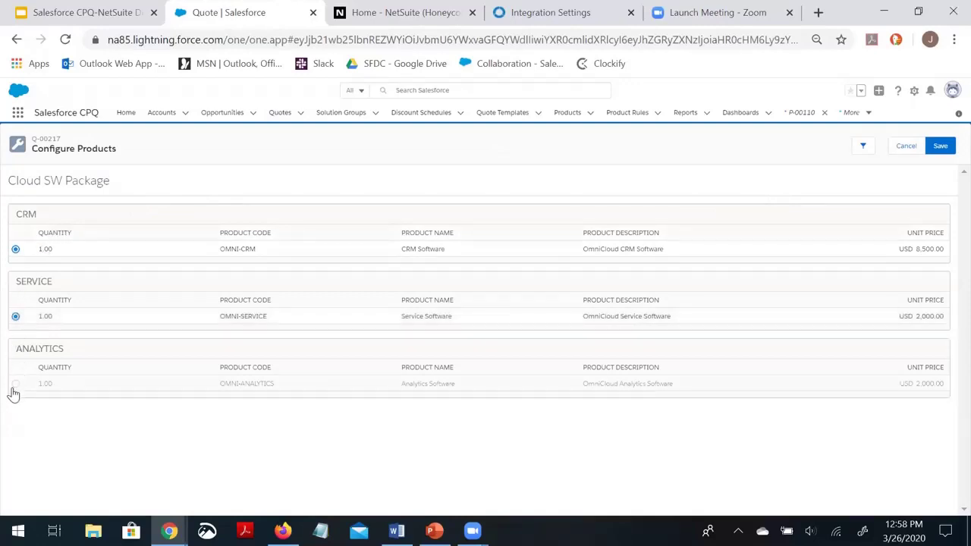
left_click(15, 385)
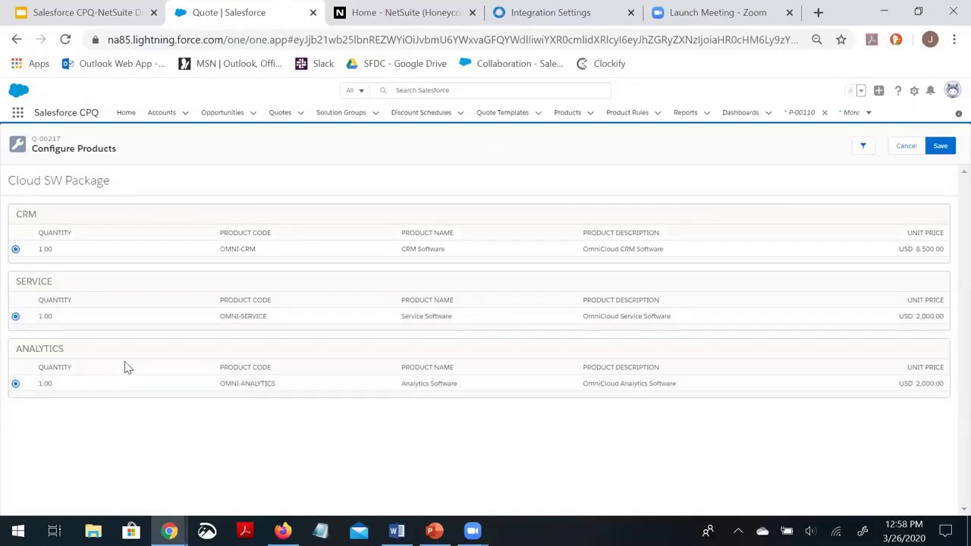
left_click(932, 150)
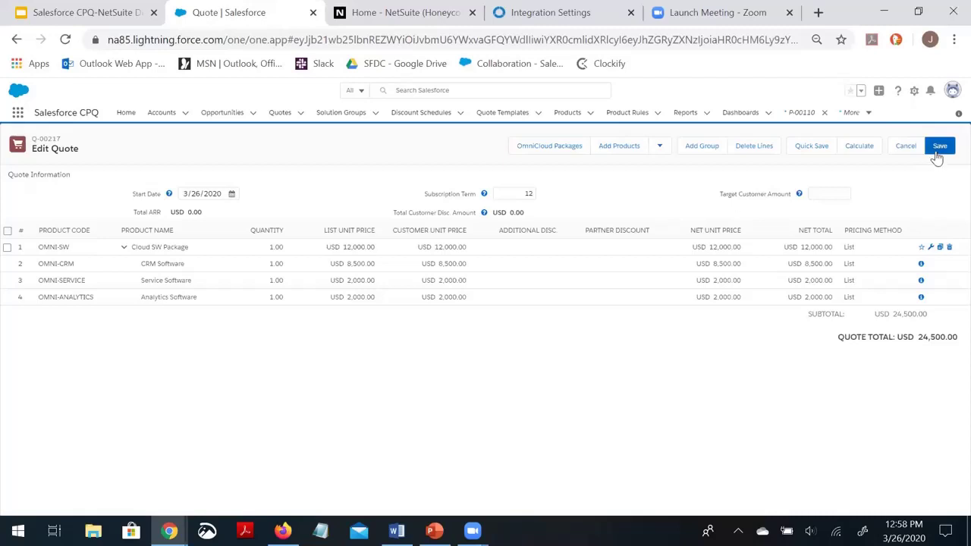
left_click(939, 152)
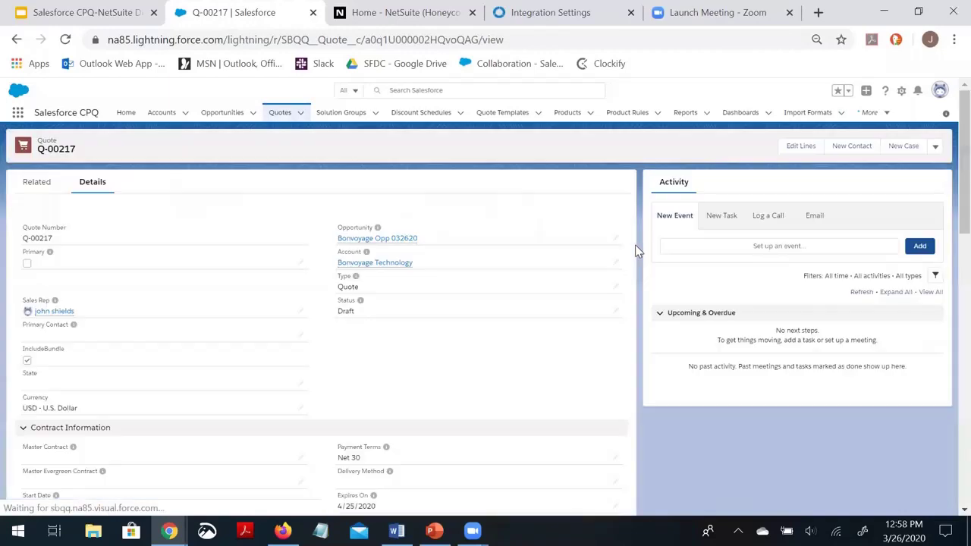
- Mark the quote as primary, set its status to Approved, and save it
double_click(30, 267)
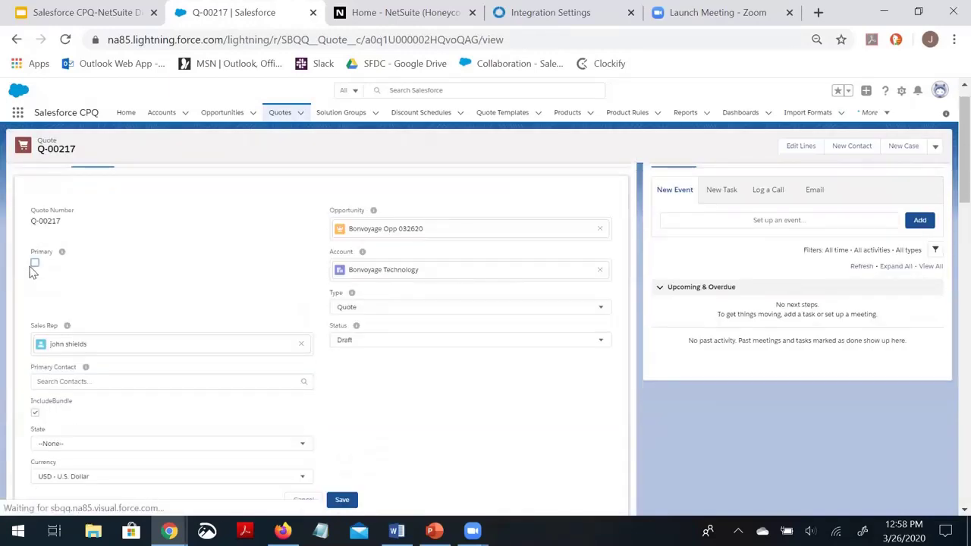
left_click(34, 264)
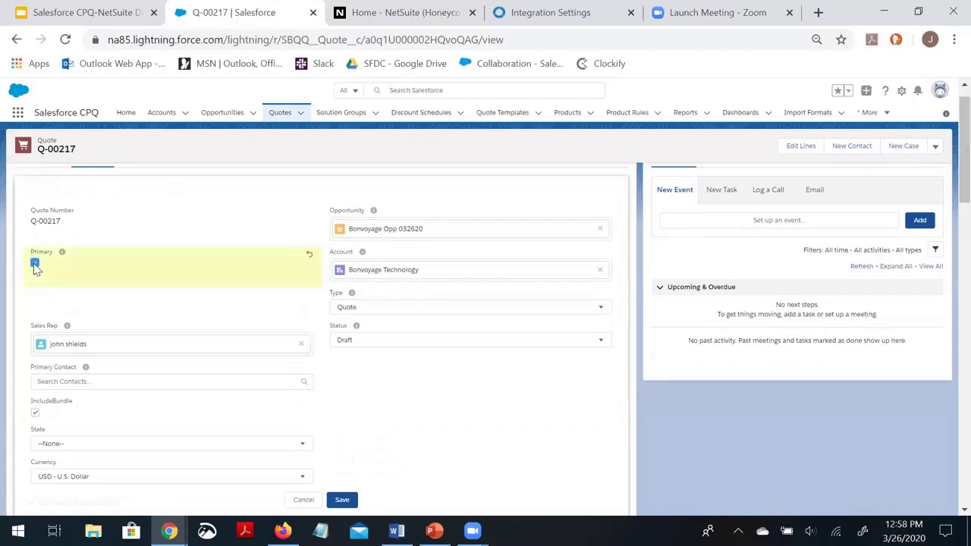
left_click(377, 342)
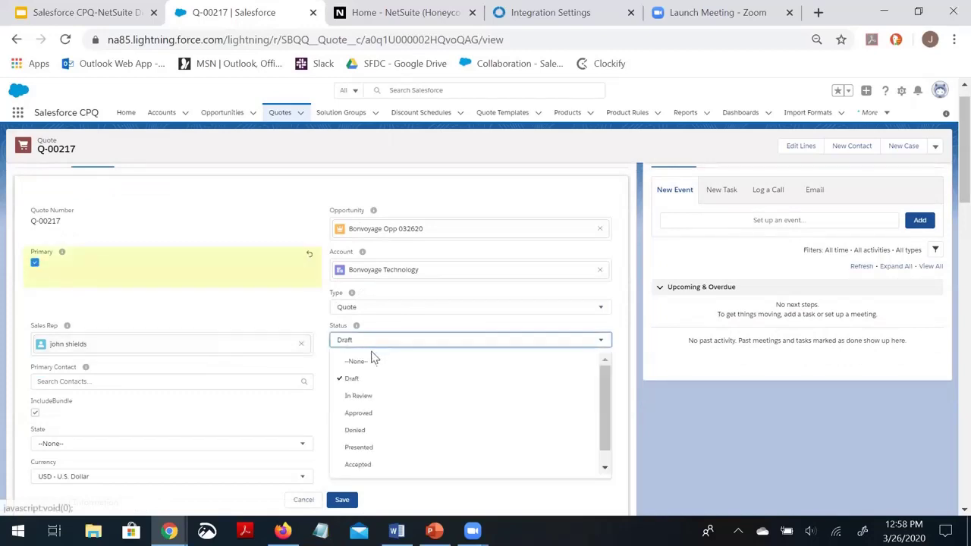
left_click(359, 414)
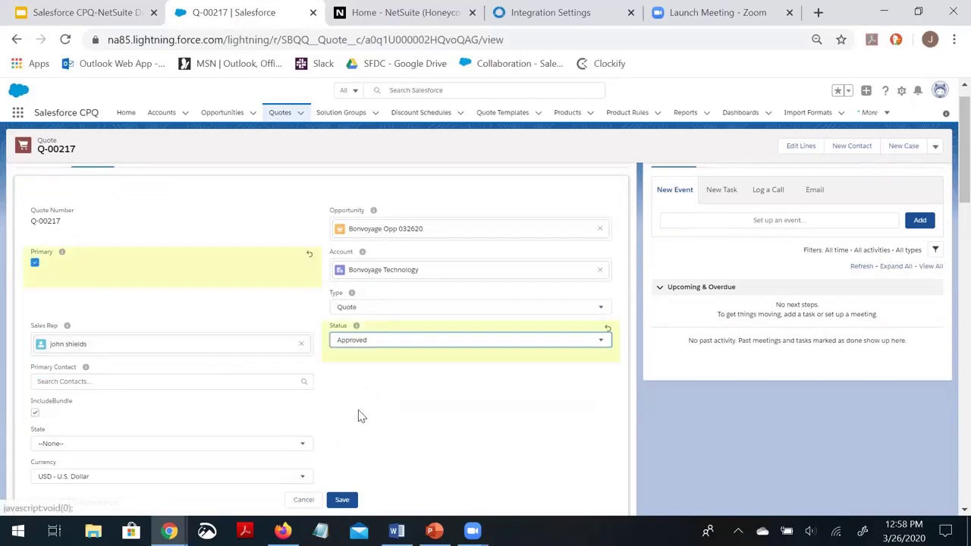
left_click(342, 501)
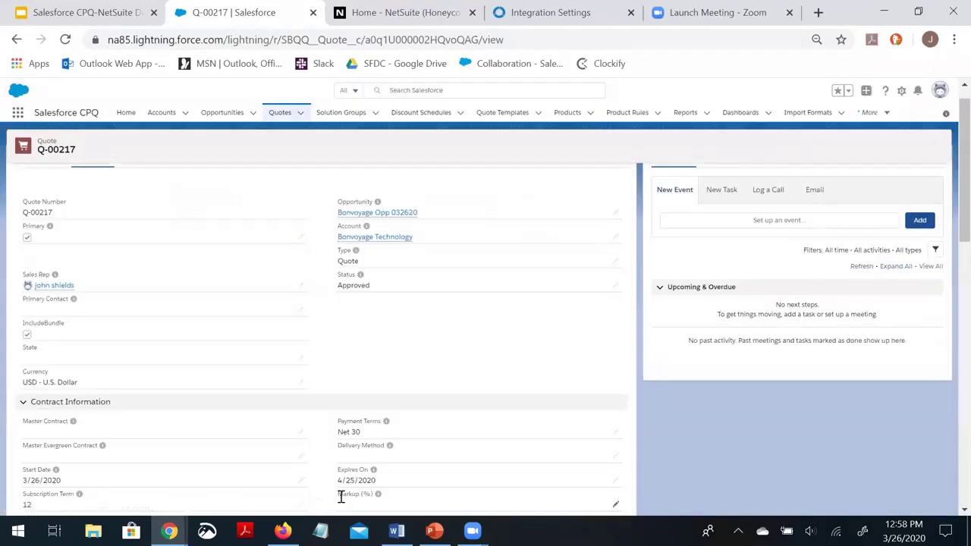
- Open the quote's opportunity and close it with the stage Closed Won
left_click(379, 214)
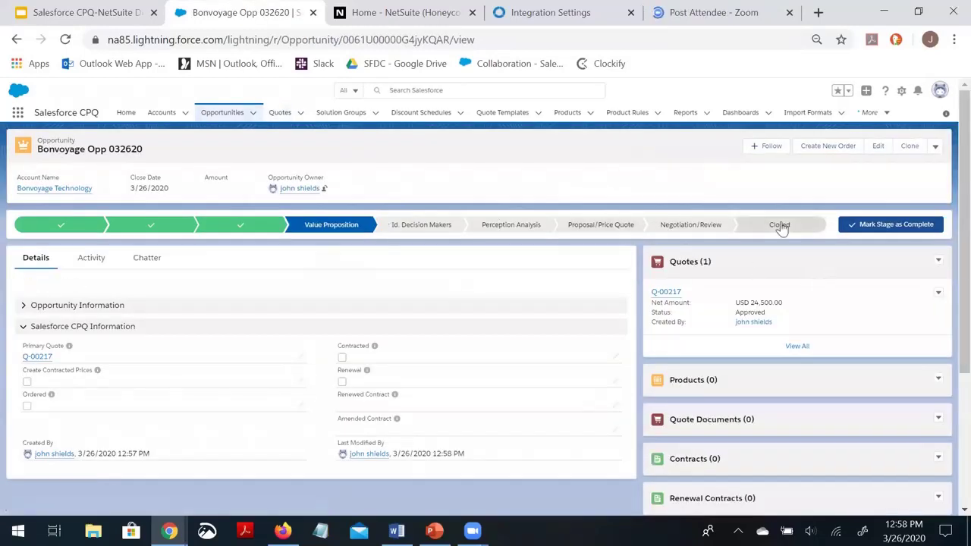
left_click(780, 225)
left_click(852, 232)
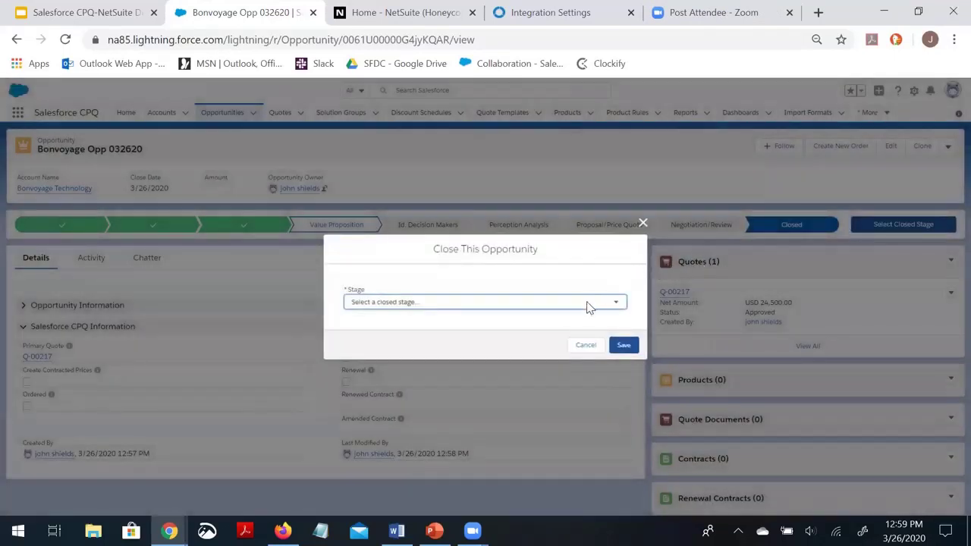
left_click(586, 304)
left_click(538, 345)
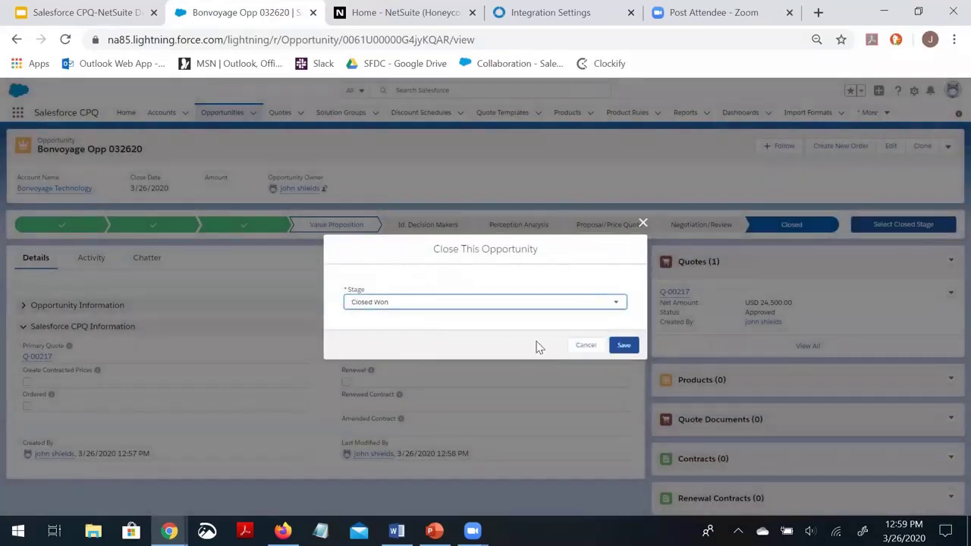
left_click(623, 346)
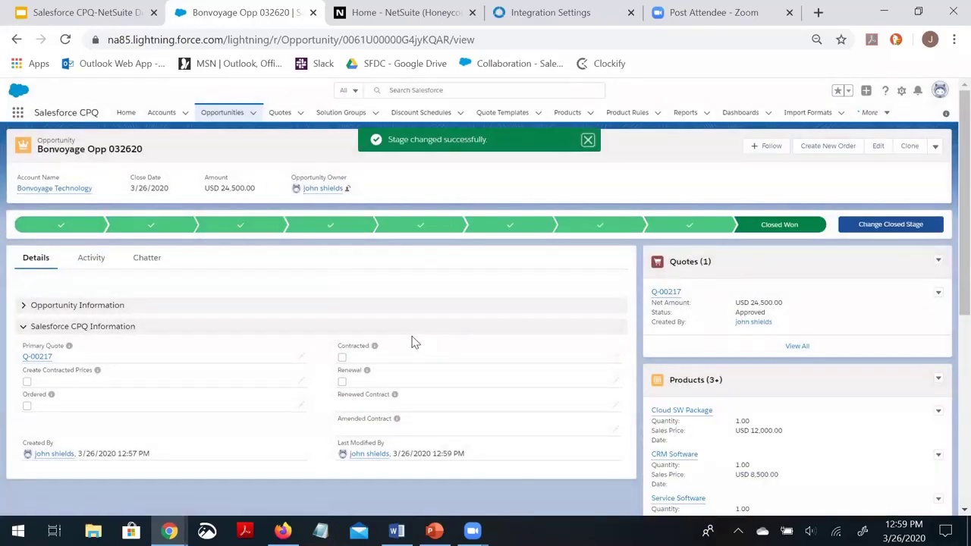
- Mark the opportunity as Ordered in its Salesforce CPQ information and save it
double_click(31, 420)
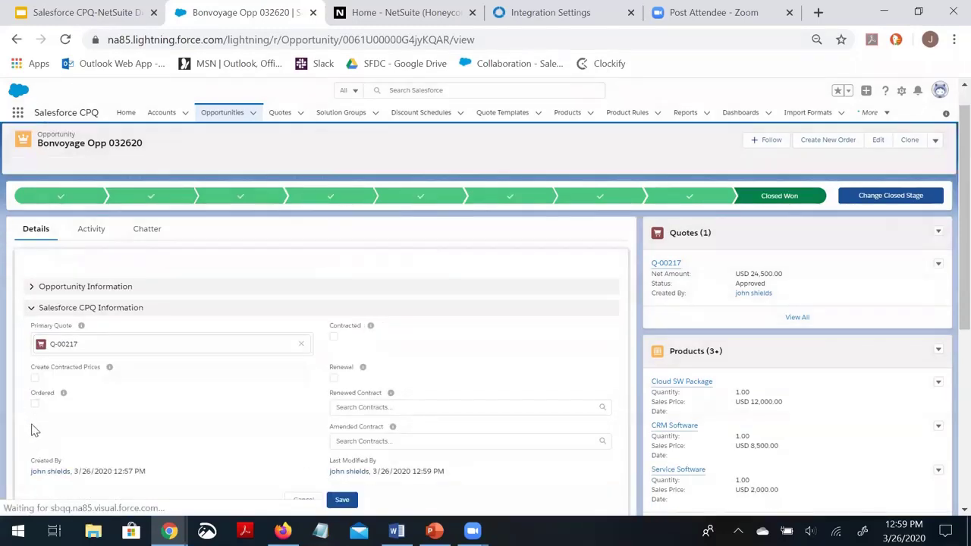
left_click(35, 405)
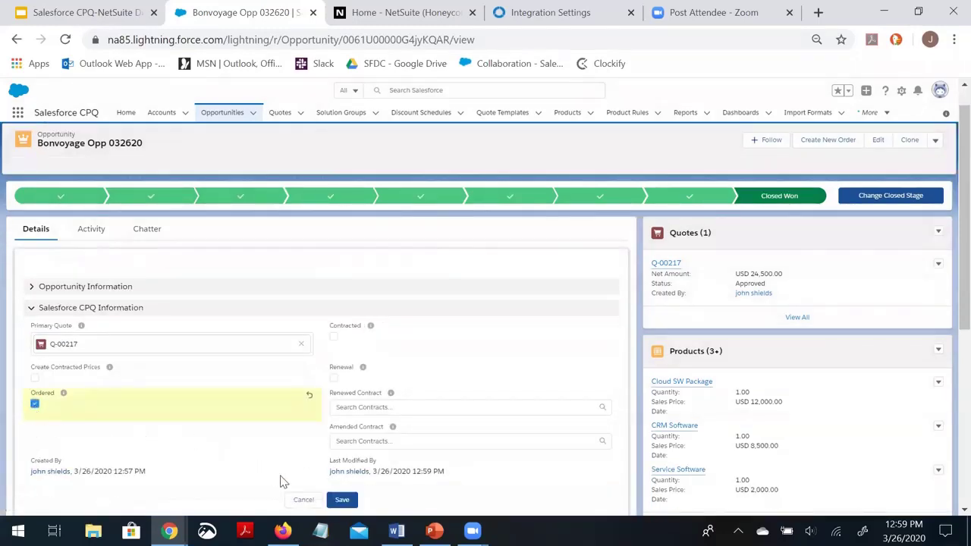
left_click(340, 502)
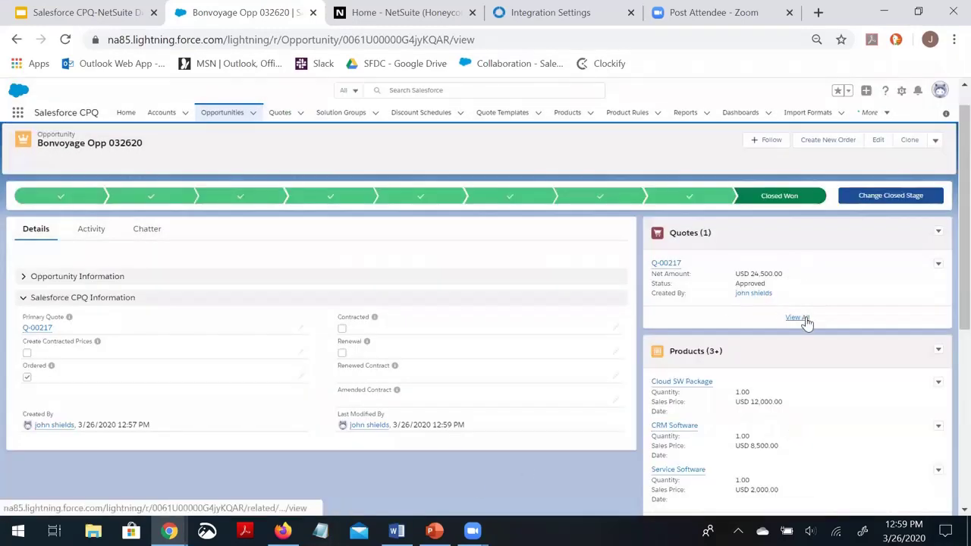
- Open the draft order listed on the opportunity and show its details
scroll(806, 322, "down", 2)
scroll(806, 323, "down", 2)
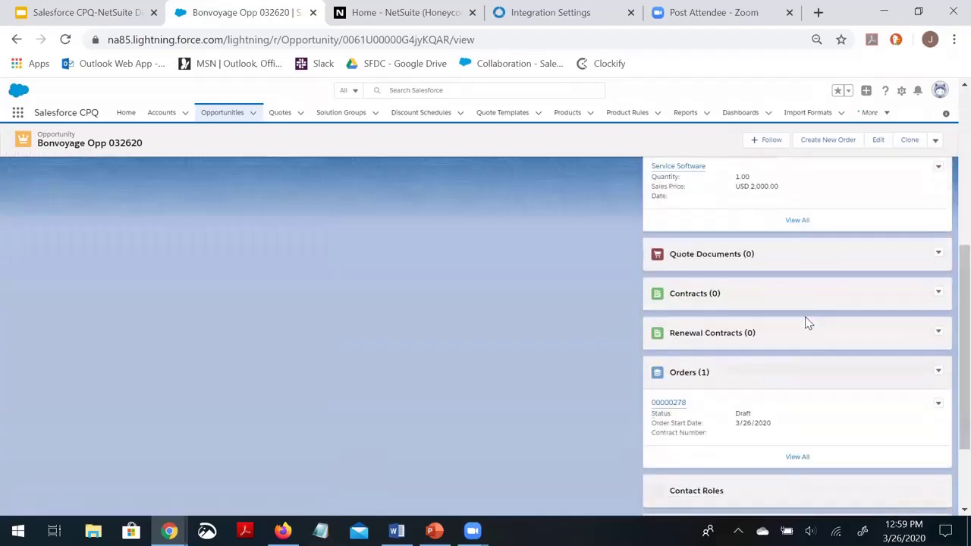
left_click(679, 408)
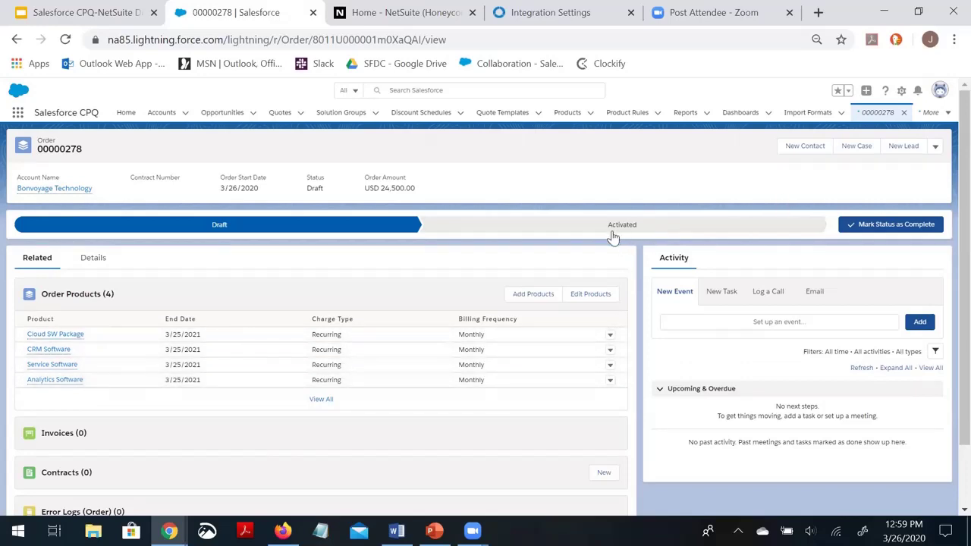
left_click(92, 261)
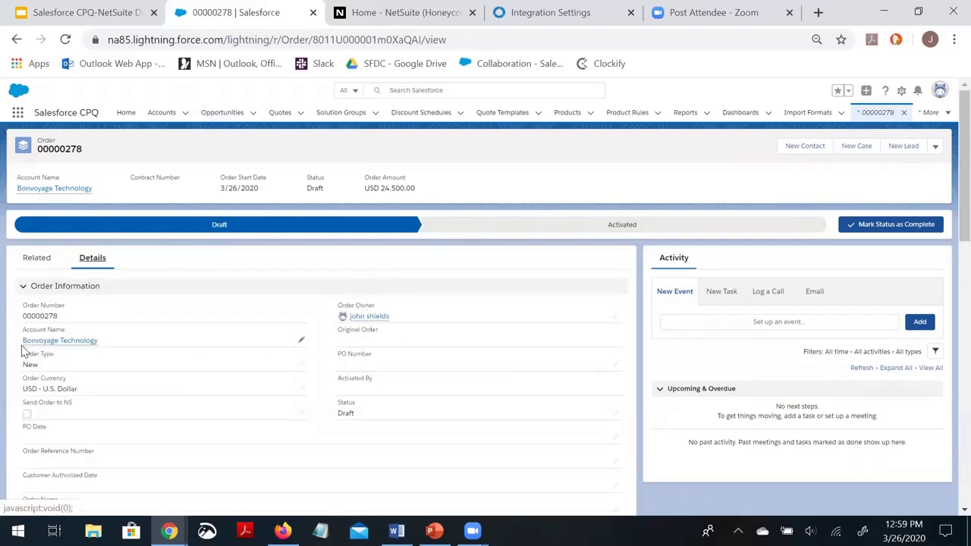
- Look over the order's details and set its status to Activated
scroll(23, 351, "down", 4)
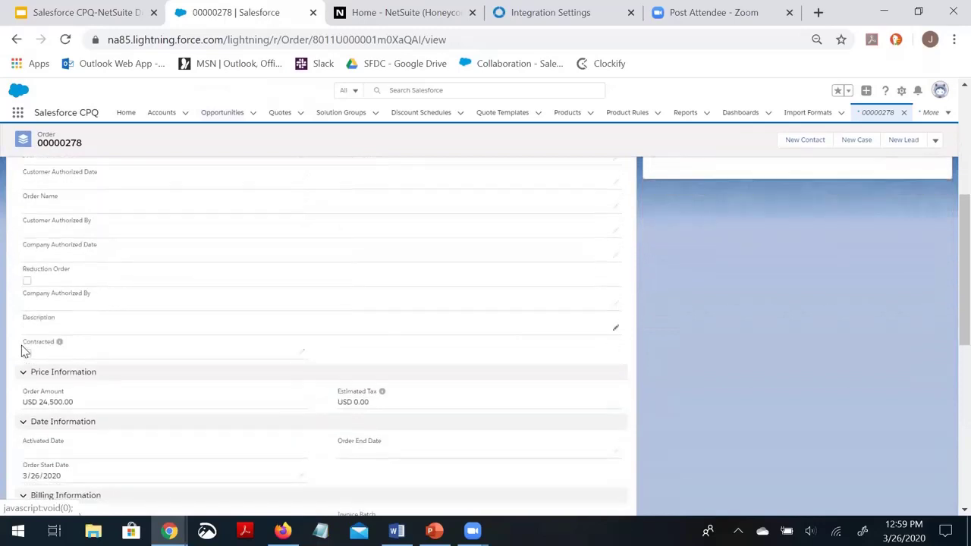
scroll(182, 366, "up", 5)
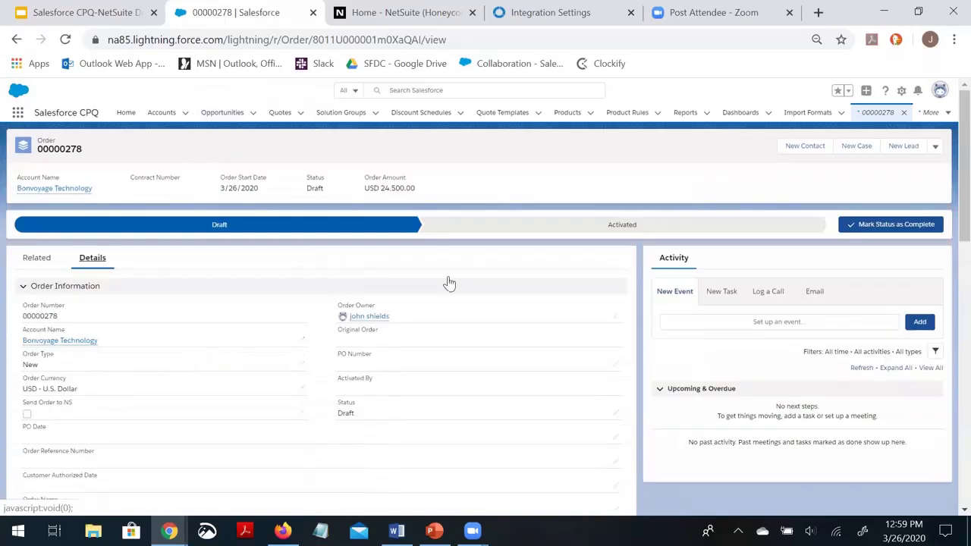
left_click(552, 234)
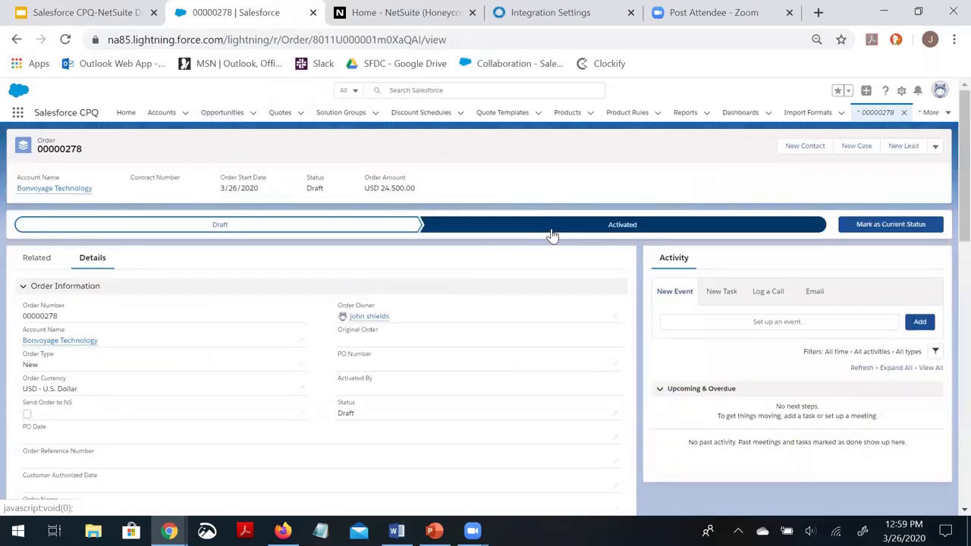
left_click(882, 223)
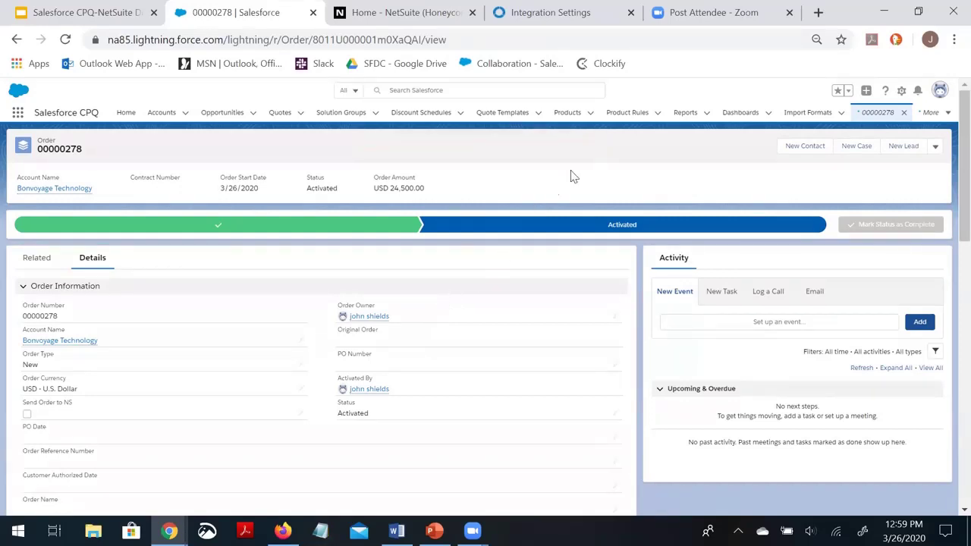
- Switch to Celigo and enable the Salesforce CPQ Order to NetSuite Order flow in the SF to NetSuite integration
left_click(531, 22)
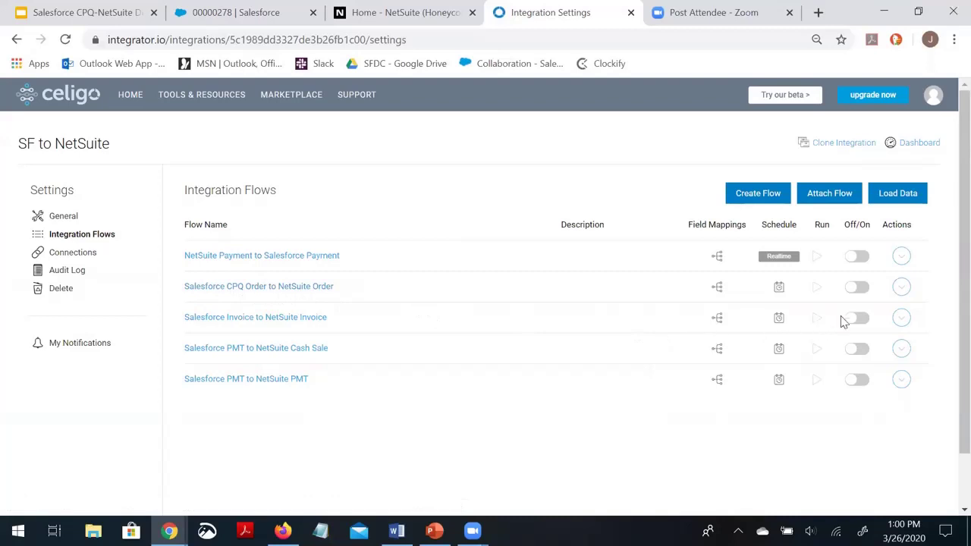
left_click(857, 288)
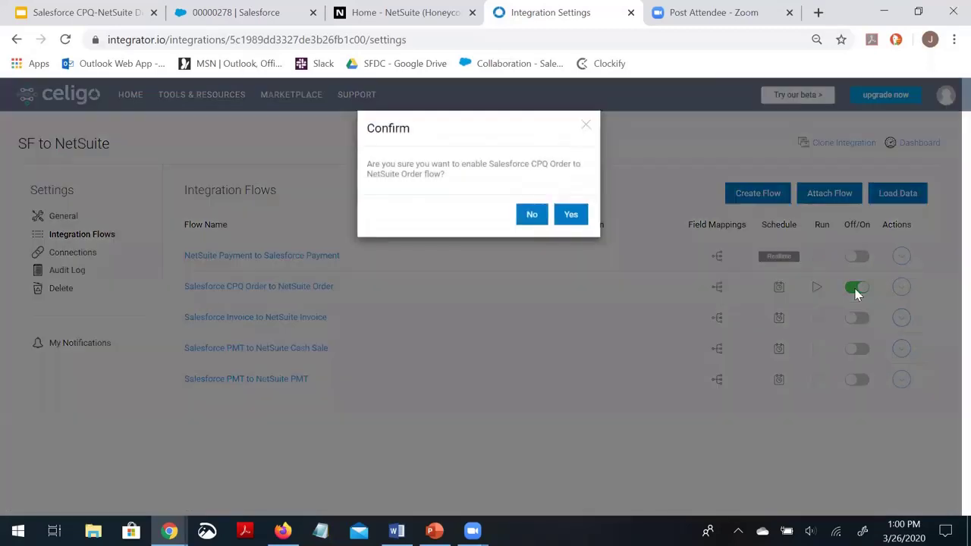
left_click(570, 219)
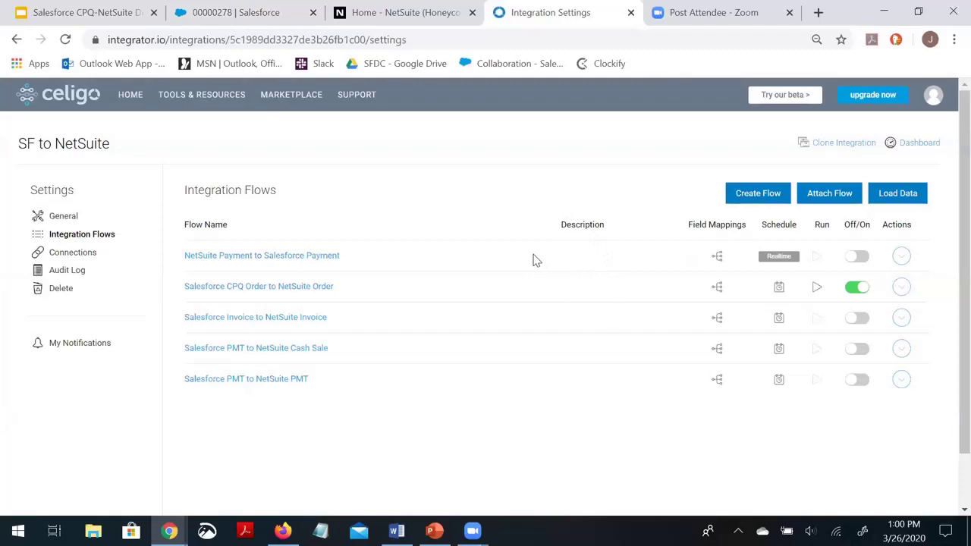
- Return to the activated order in Salesforce, enable Send Order to NS, and save it
left_click(266, 17)
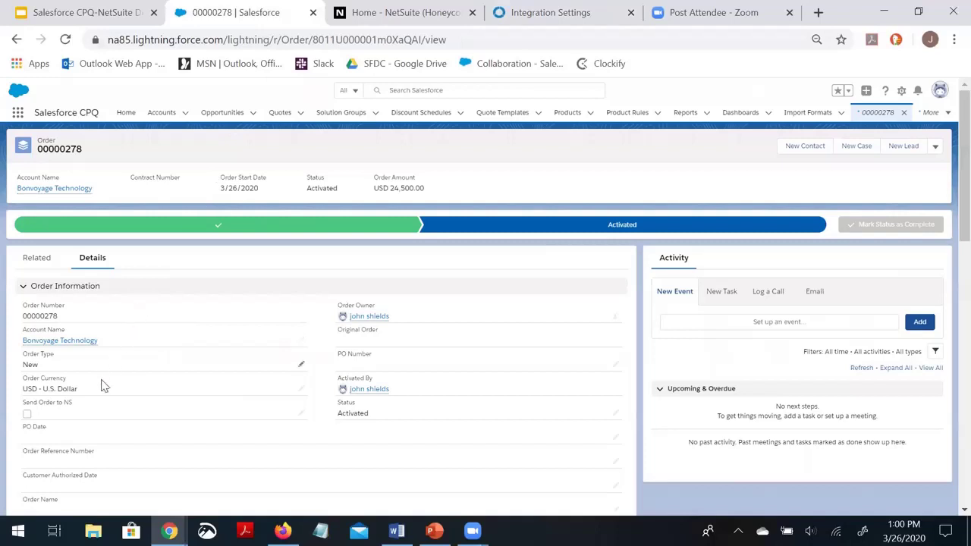
left_click(35, 411)
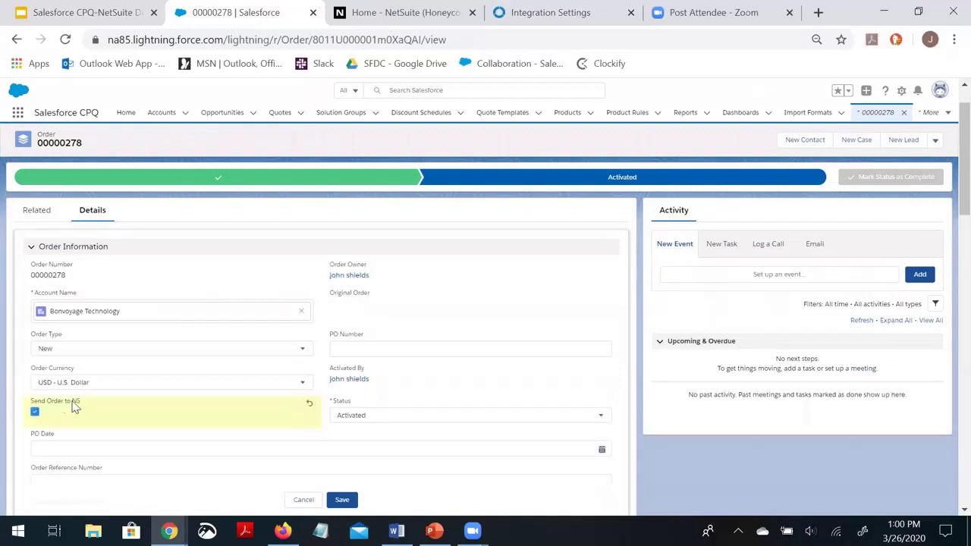
left_click(336, 504)
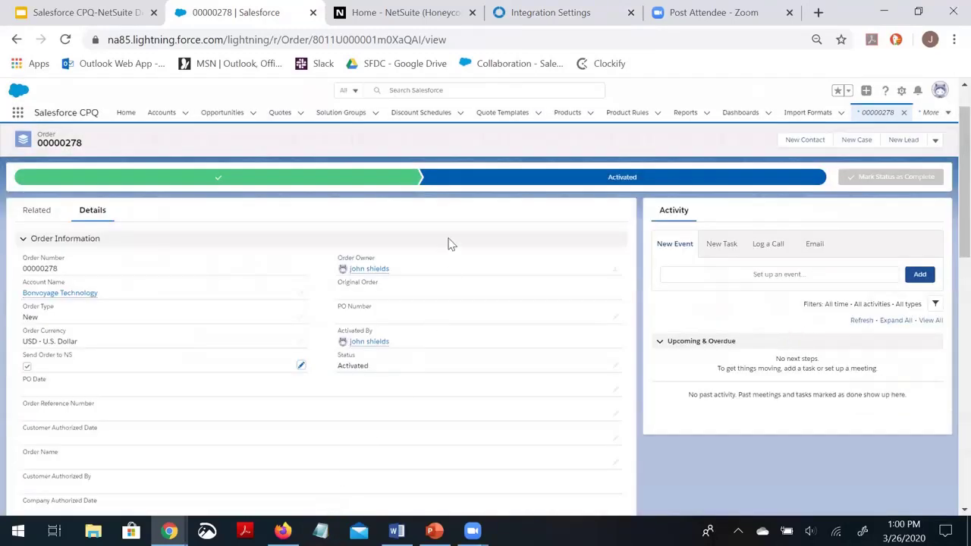
- Switch to Celigo and run the Salesforce CPQ Order to NetSuite Order flow
left_click(516, 15)
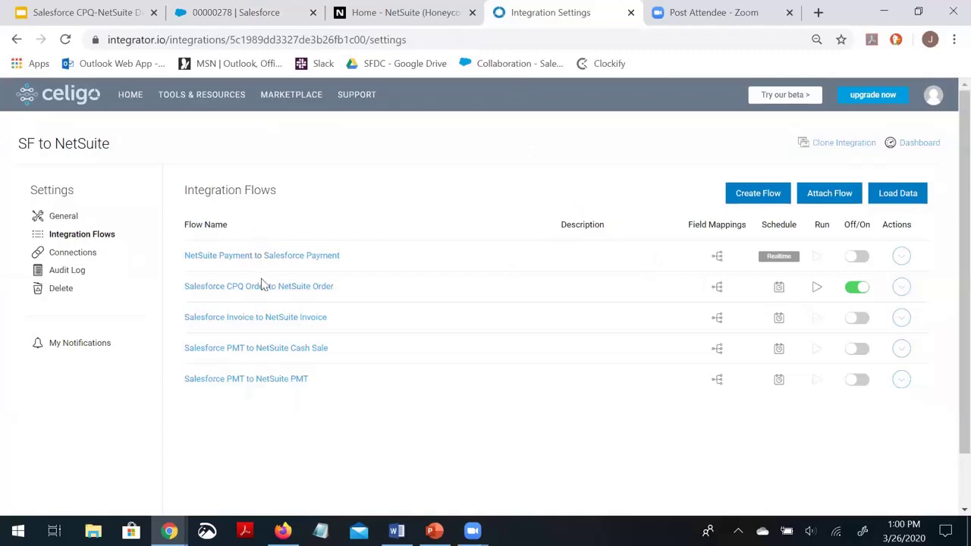
left_click(815, 289)
left_click(642, 276)
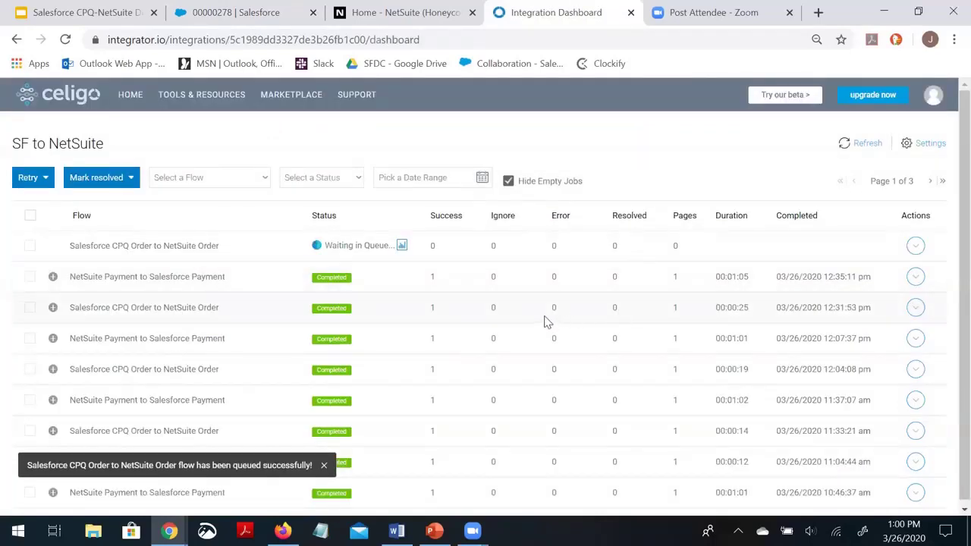
- Switch to NetSuite, search for Bonvoyage, and open the Bonvoyage Technology customer record
left_click(369, 19)
left_click(310, 97)
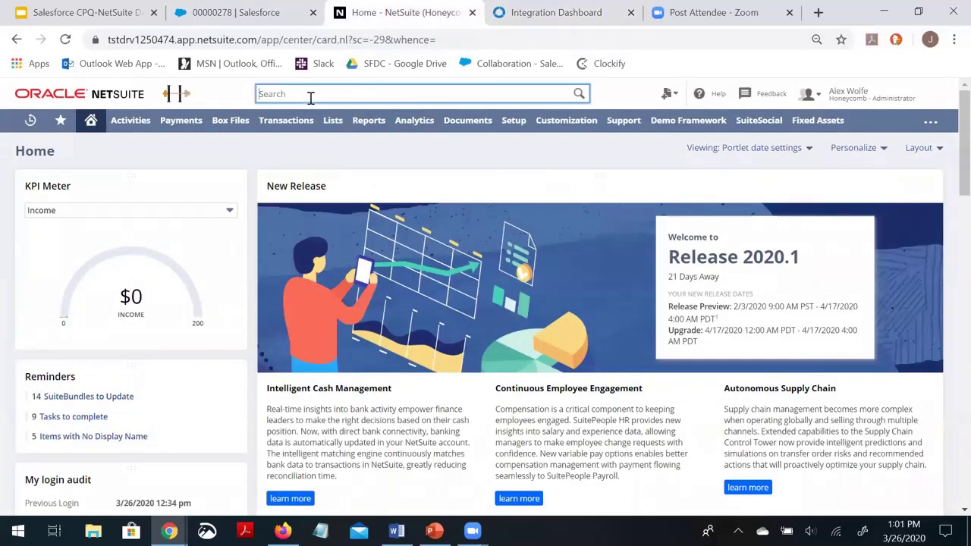
type("Bon")
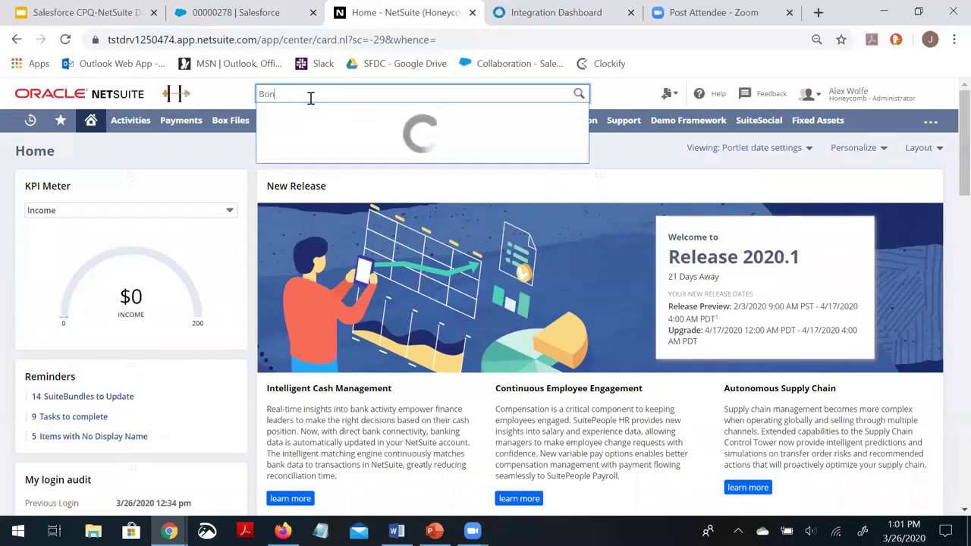
type("voyage")
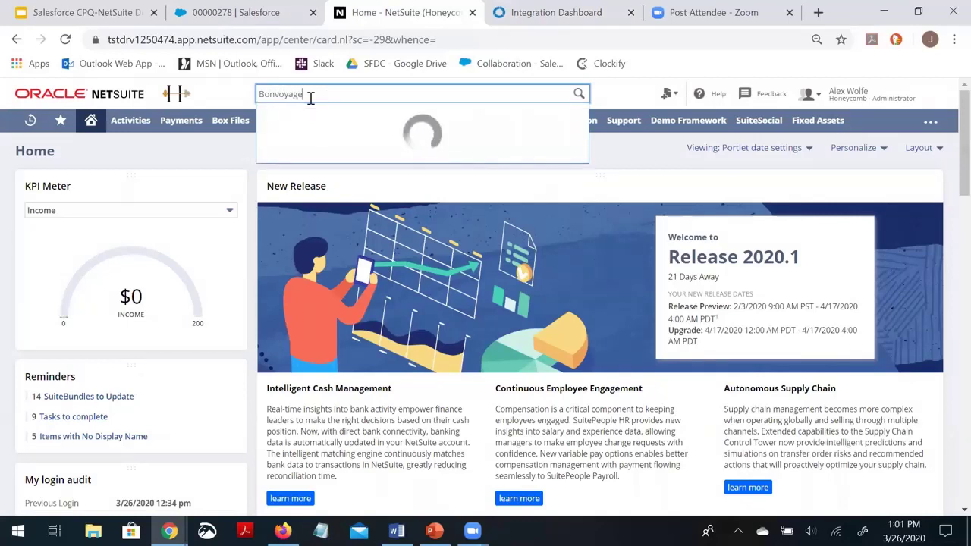
left_click(315, 119)
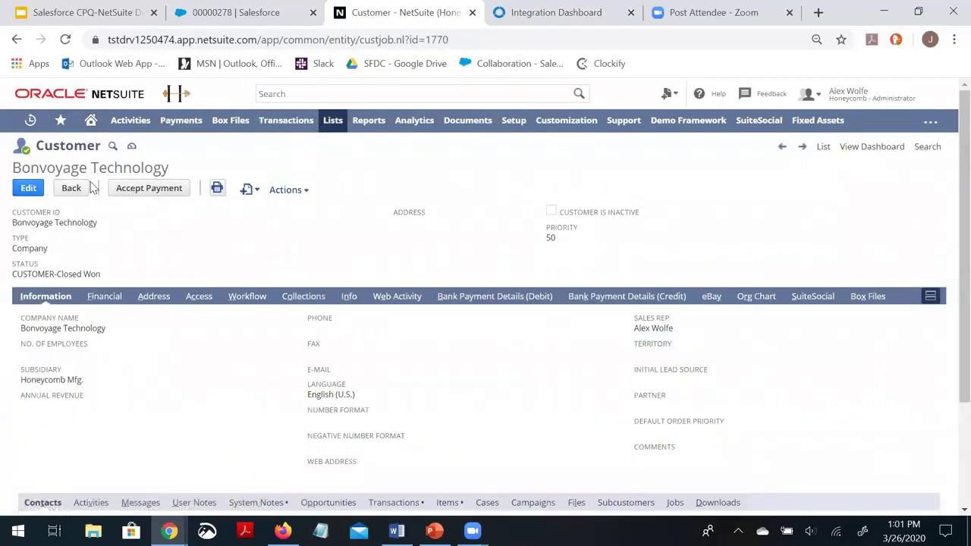
scroll(290, 208, "down", 2)
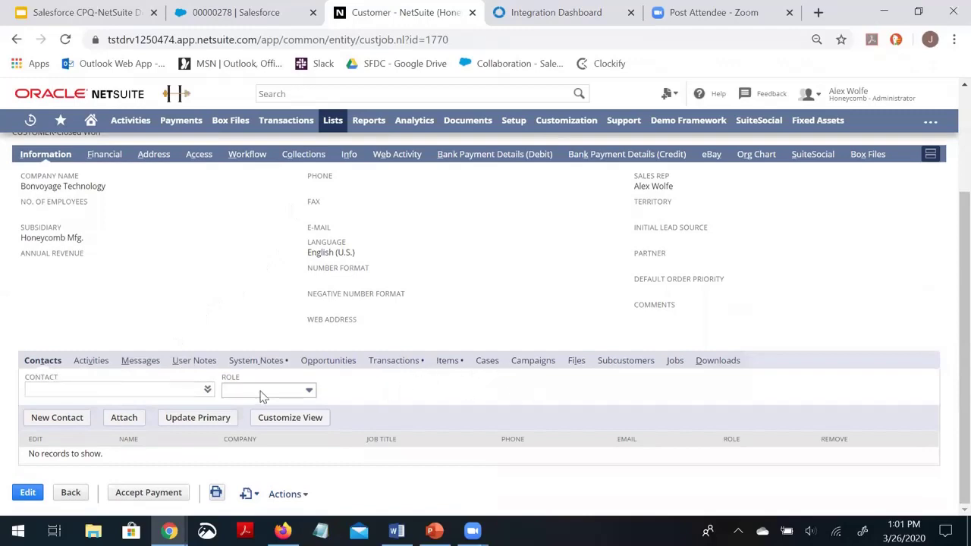
scroll(262, 396, "up", 2)
scroll(125, 246, "down", 2)
- Return to the Celigo integration dashboard and refresh it to check the status of the queued order flow
left_click(258, 21)
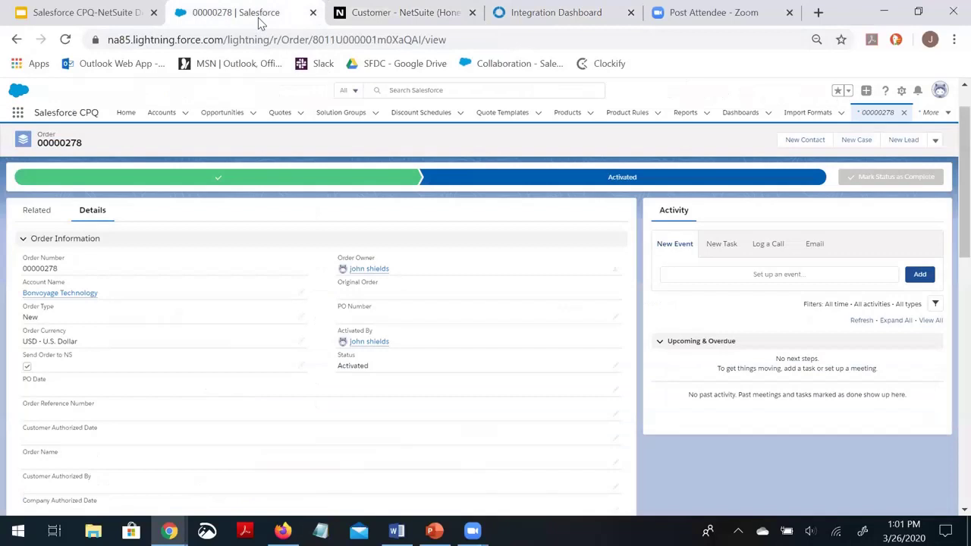
left_click(529, 13)
left_click(66, 39)
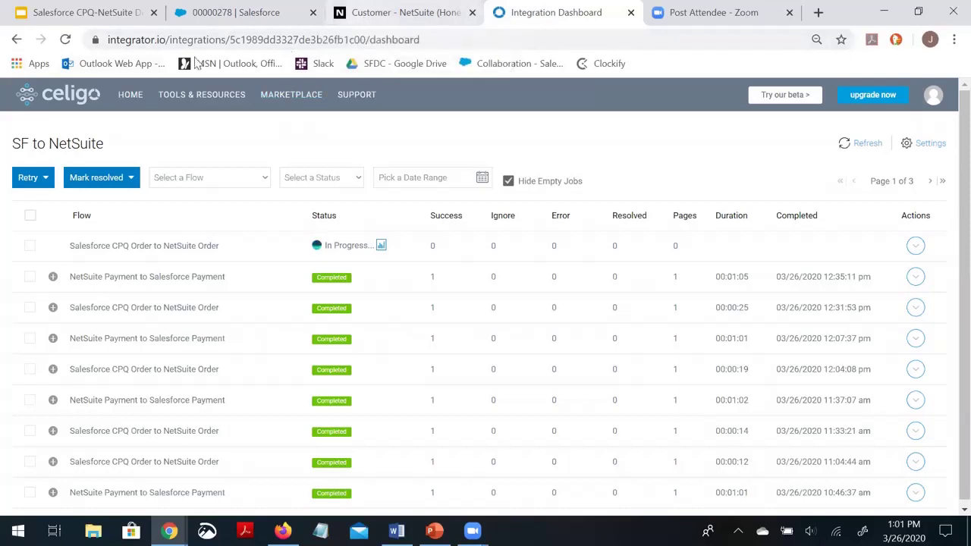
left_click(66, 40)
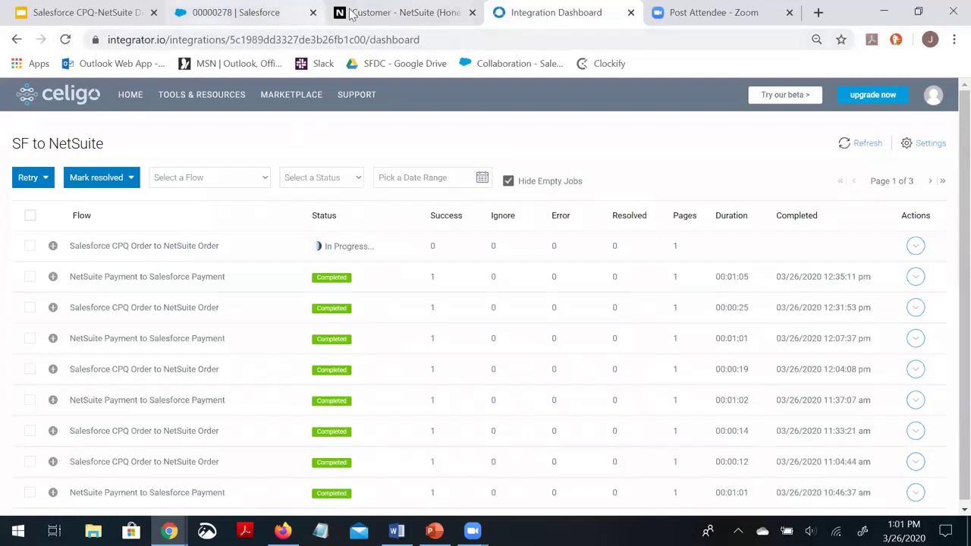
- Switch to NetSuite and look through the Bonvoyage Technology customer's transactions for the new sales order
left_click(375, 15)
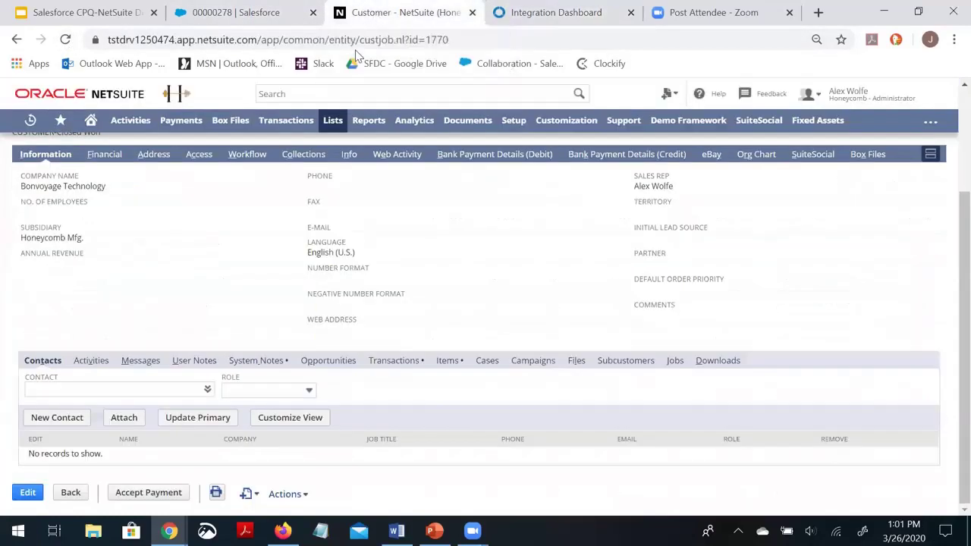
left_click(394, 363)
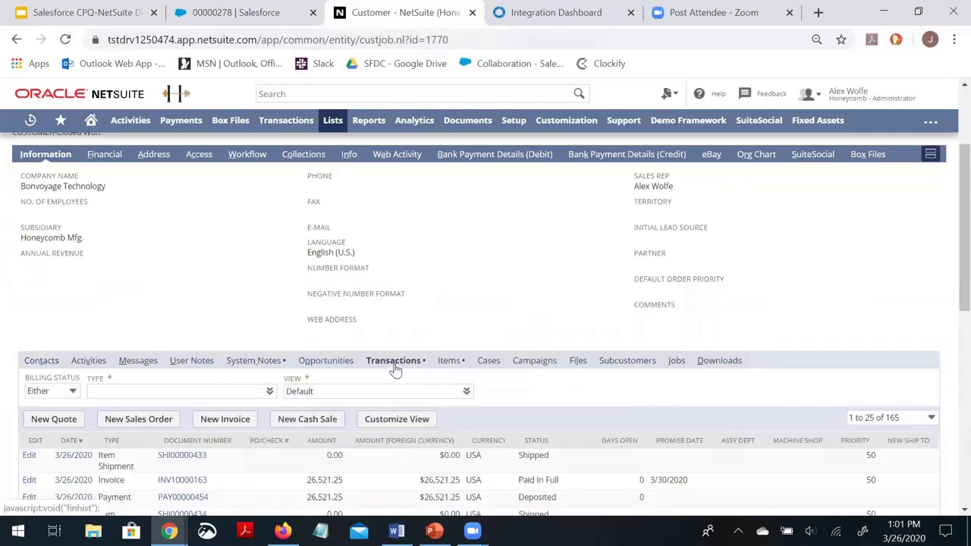
scroll(381, 337, "down", 2)
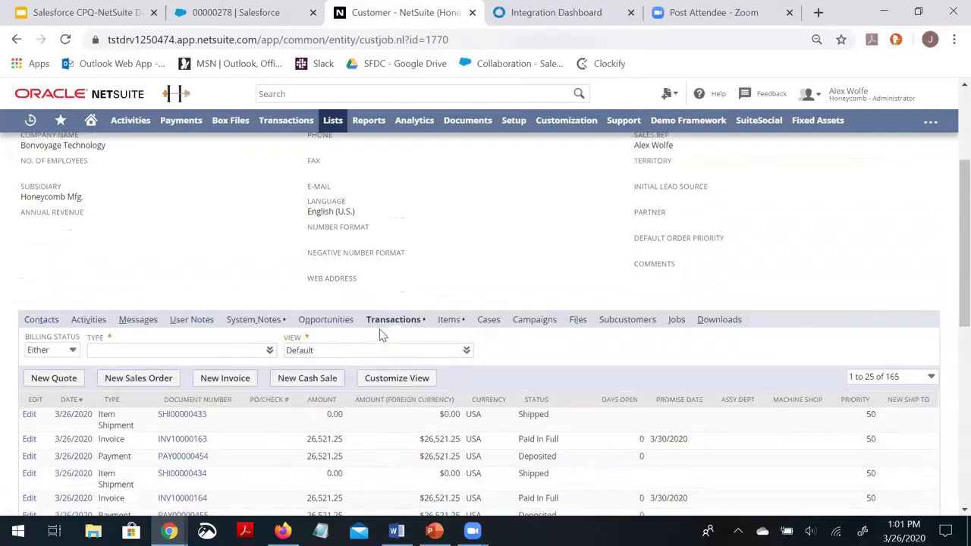
scroll(281, 267, "down", 2)
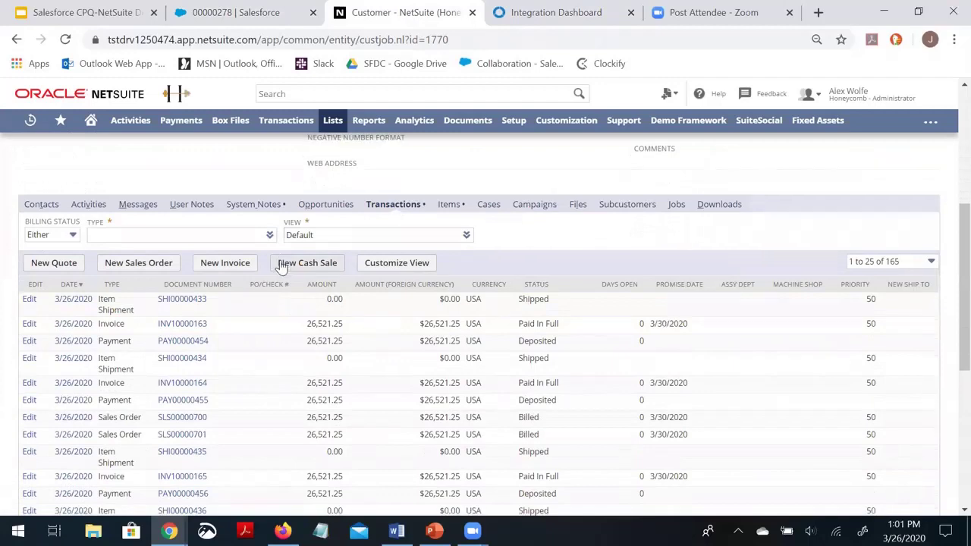
scroll(276, 277, "up", 4)
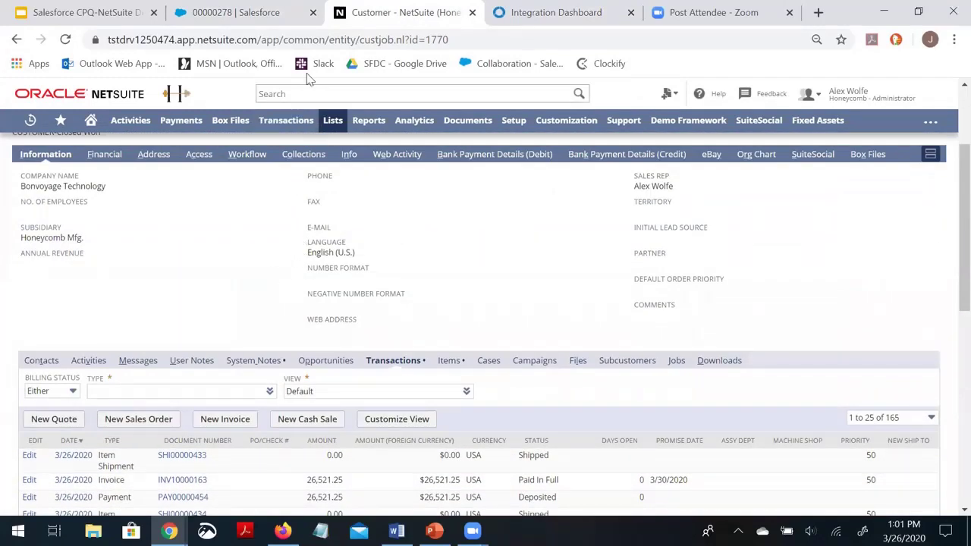
- Refresh the Celigo dashboard again and check whether the Salesforce CPQ Order to NetSuite Order job has finished
left_click(527, 14)
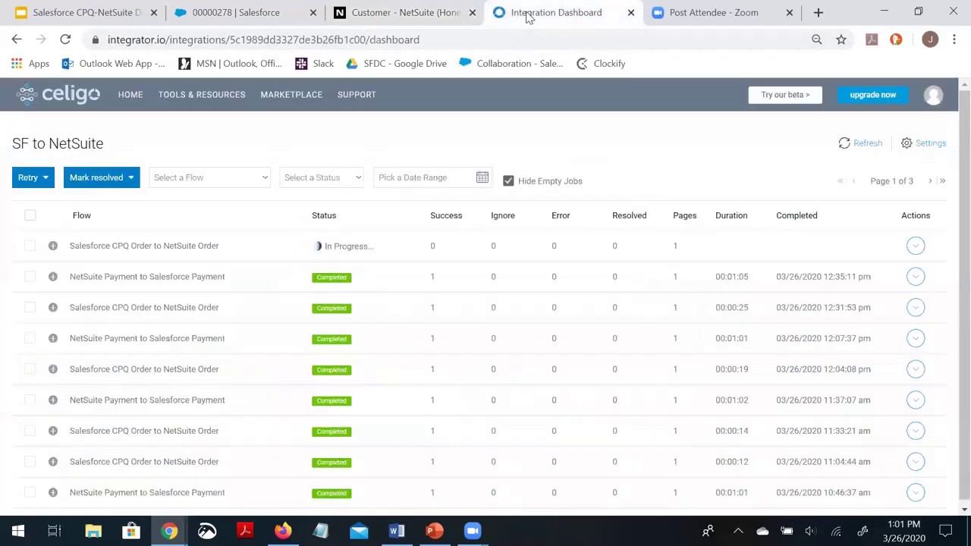
left_click(65, 39)
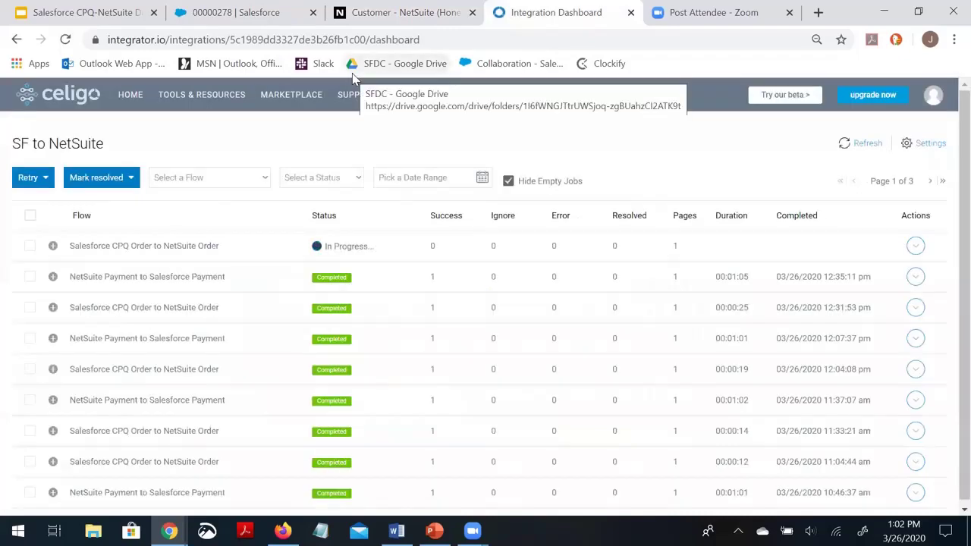
left_click(401, 12)
left_click(523, 13)
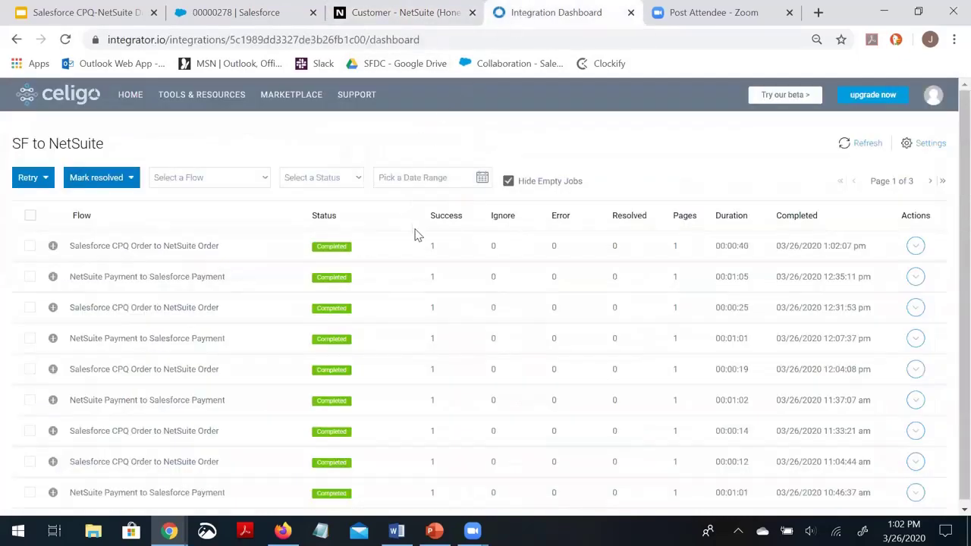
- Return to the customer's transactions in NetSuite and open the sales order with the status Pending Fulfillment
left_click(402, 13)
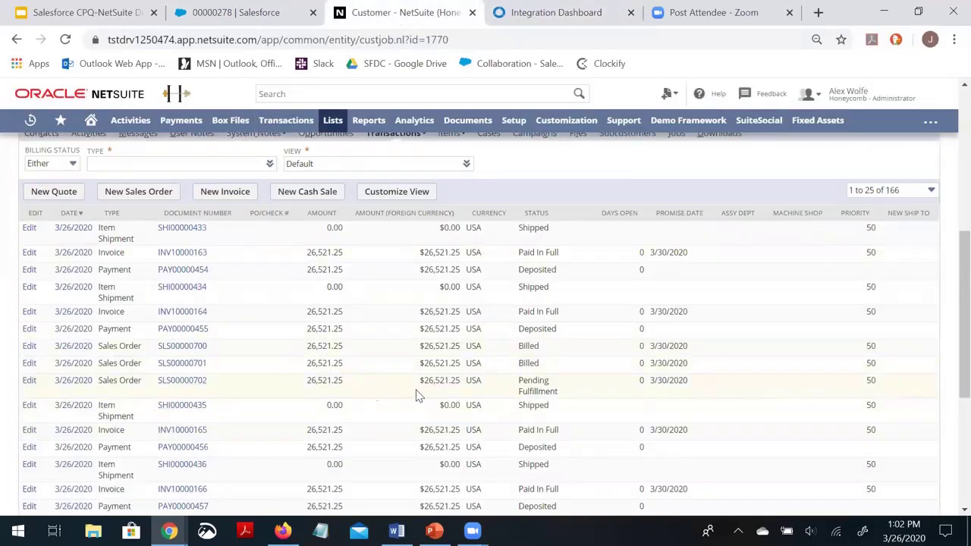
left_click(84, 386)
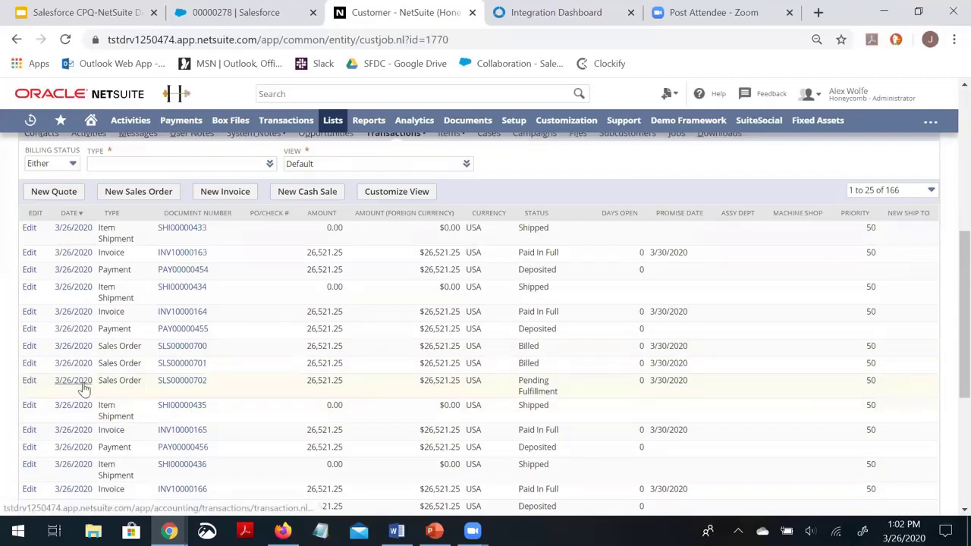
mouse_move(84, 388)
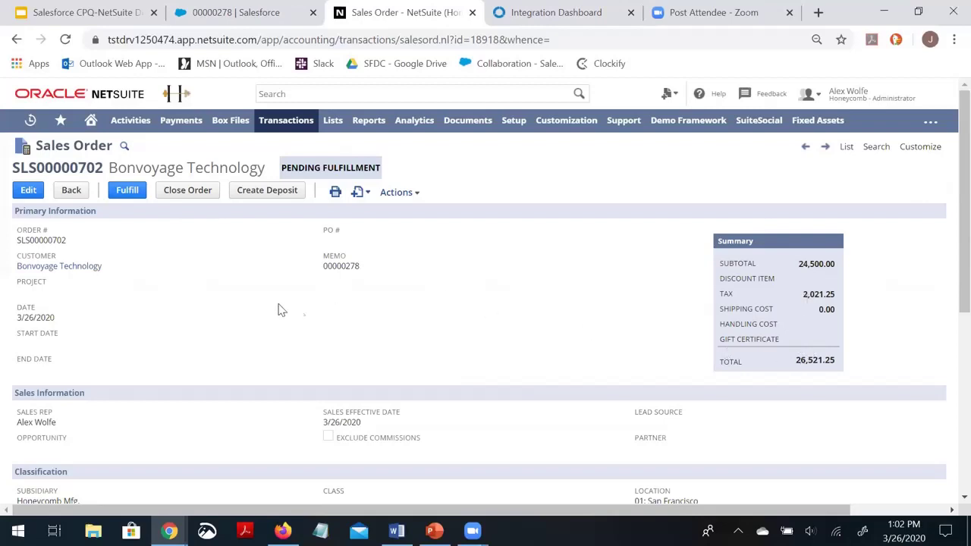
- Fulfill the Bonvoyage Technology sales order by saving an item shipment for the Cloud SW Package, accepting the backdated accounting period
left_click(135, 192)
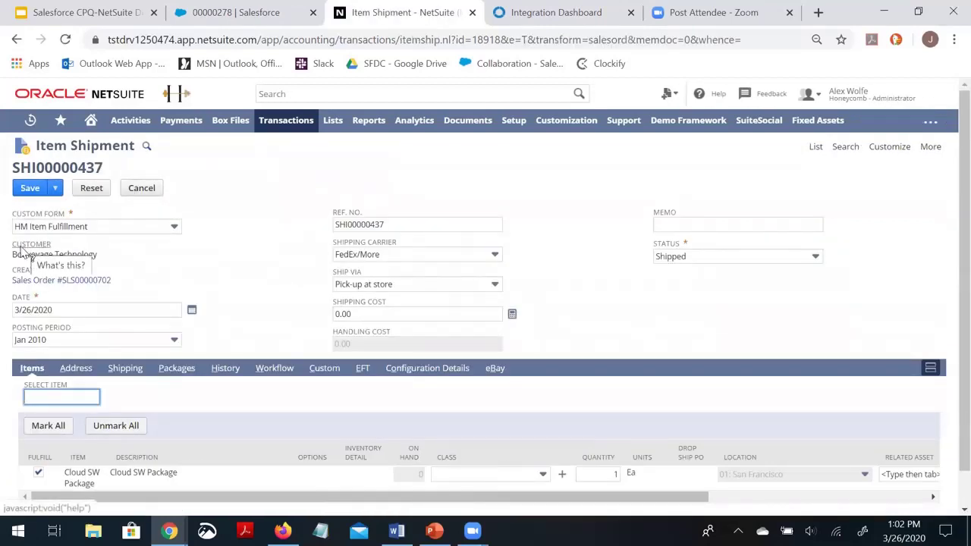
left_click(28, 189)
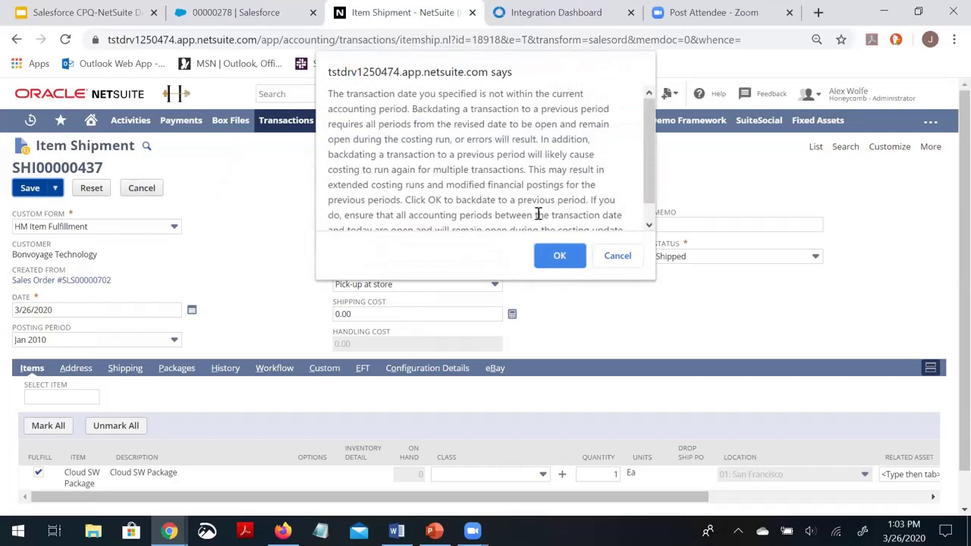
left_click(560, 256)
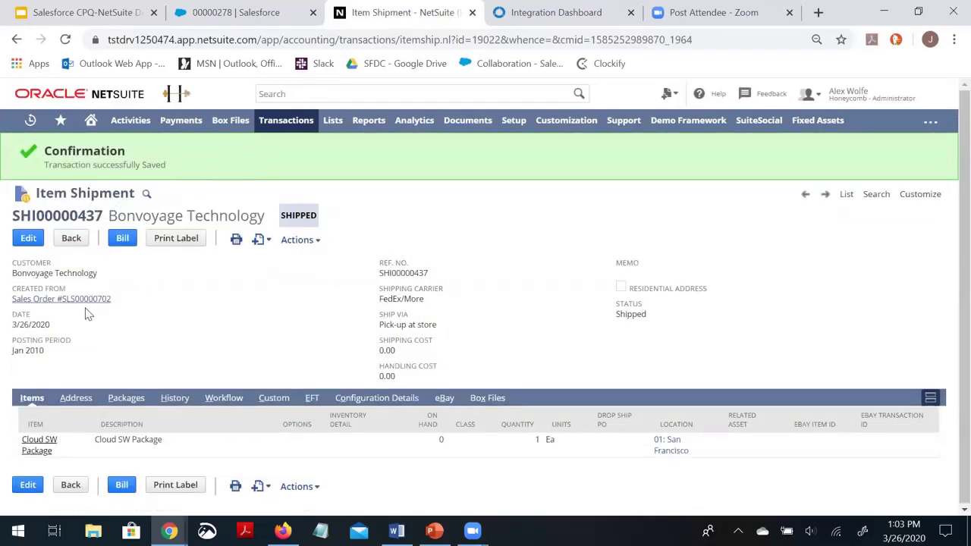
- Return to the source sales order, bill its remaining amount and save the invoice, accepting the backdated accounting period
left_click(58, 301)
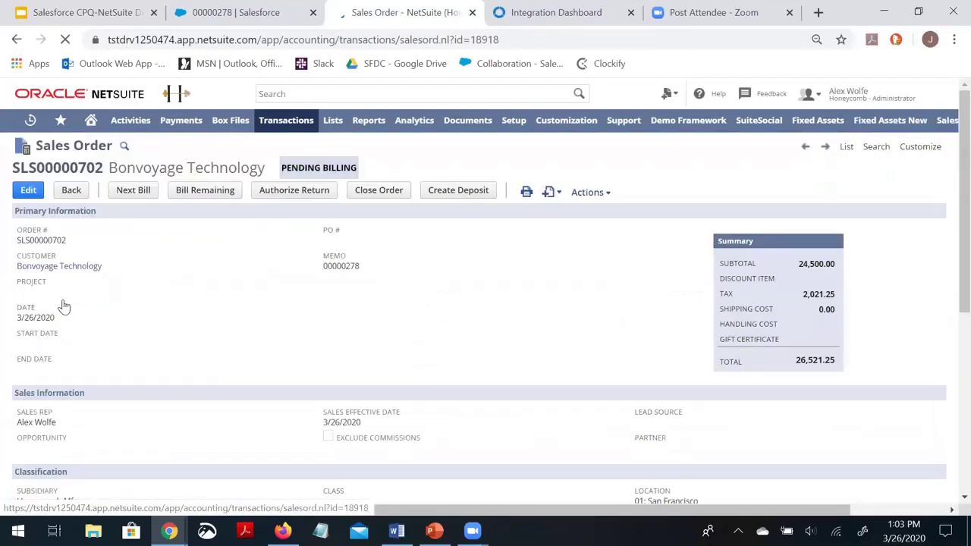
left_click(179, 195)
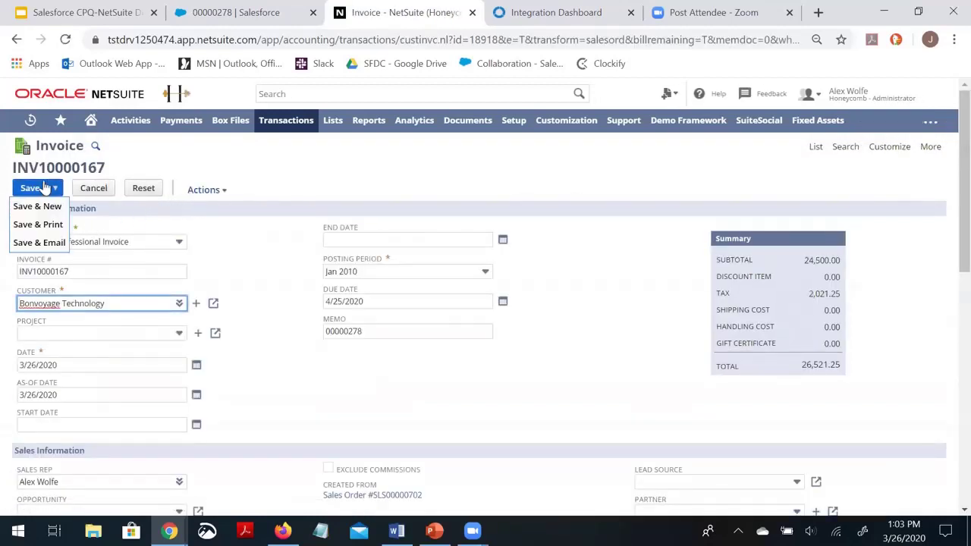
left_click(29, 190)
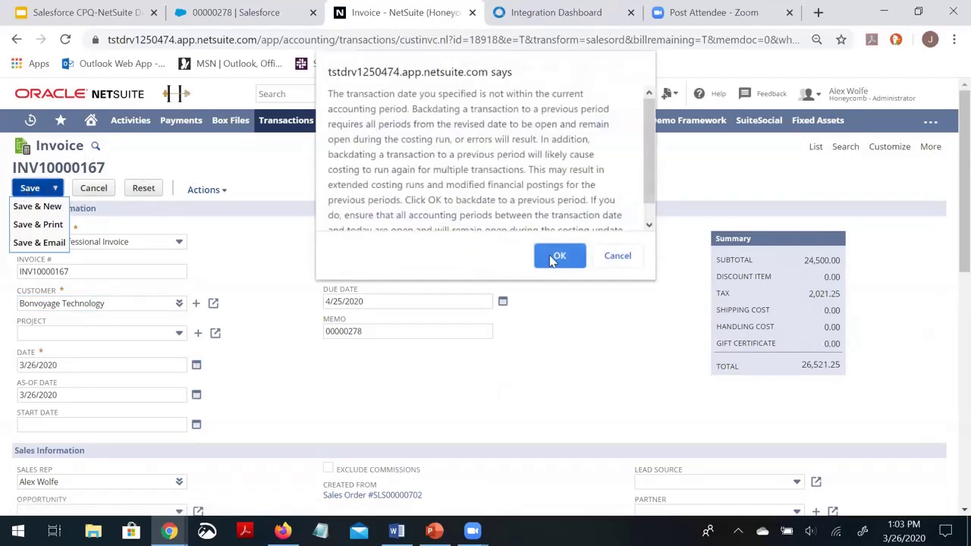
left_click(556, 258)
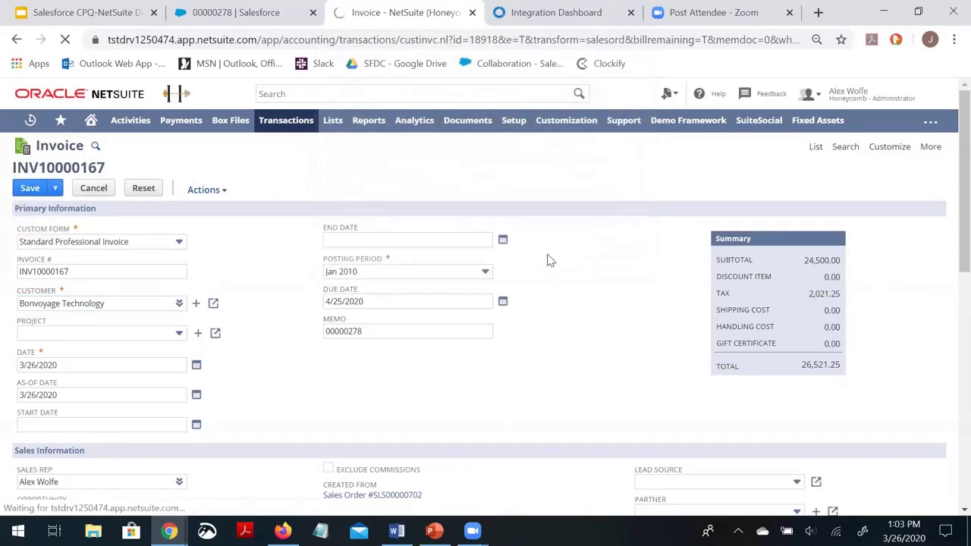
scroll(347, 286, "down", 2)
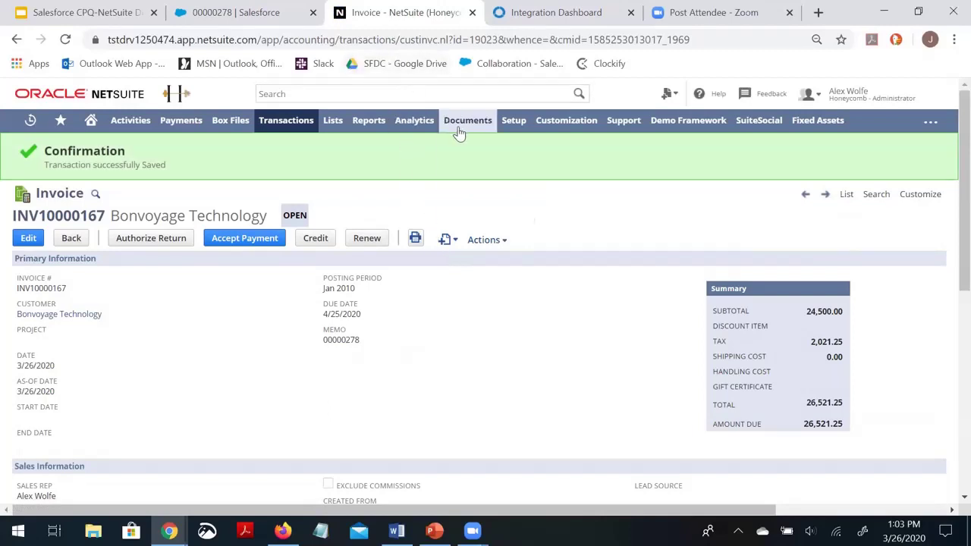
- Switch to Celigo, disable the Salesforce CPQ Order to NetSuite Order flow and enable the NetSuite Payment to Salesforce Payment flow
left_click(545, 13)
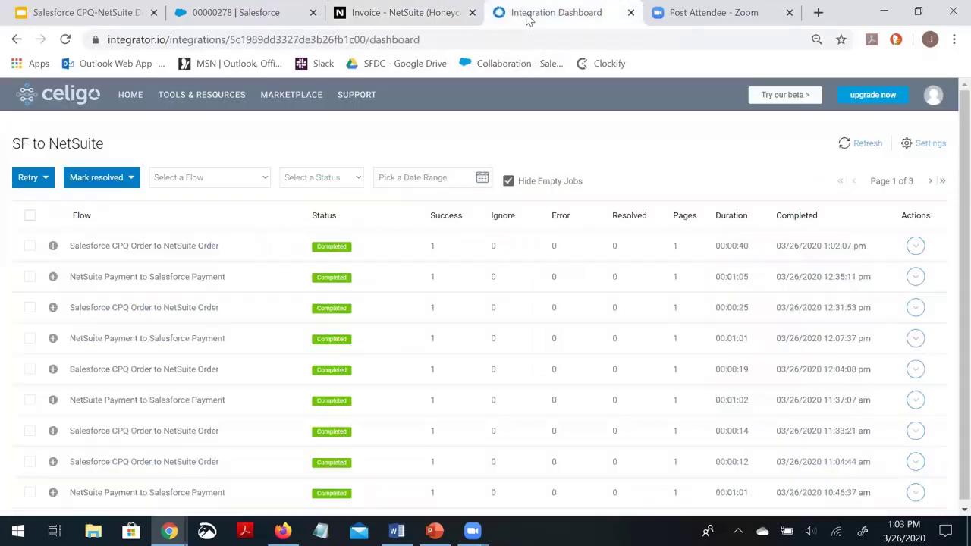
left_click(923, 153)
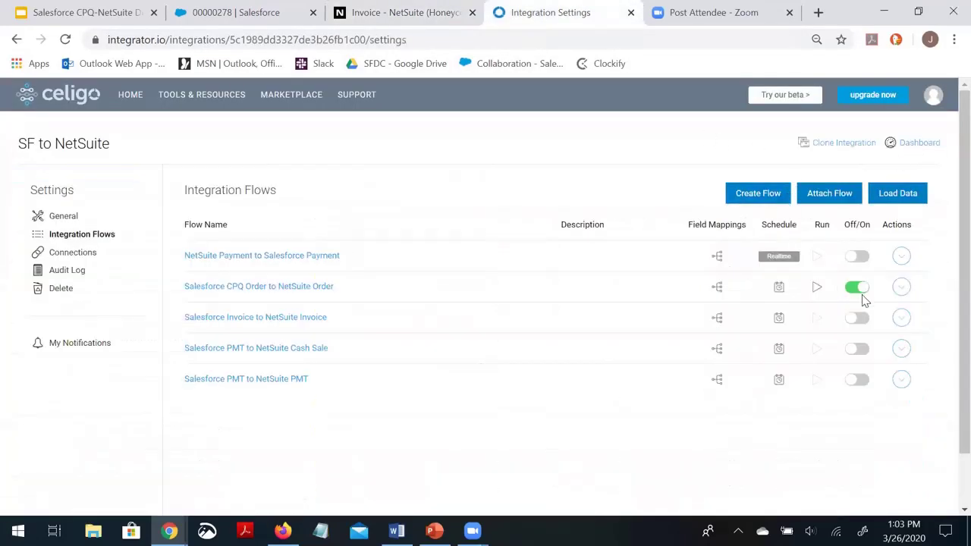
left_click(857, 290)
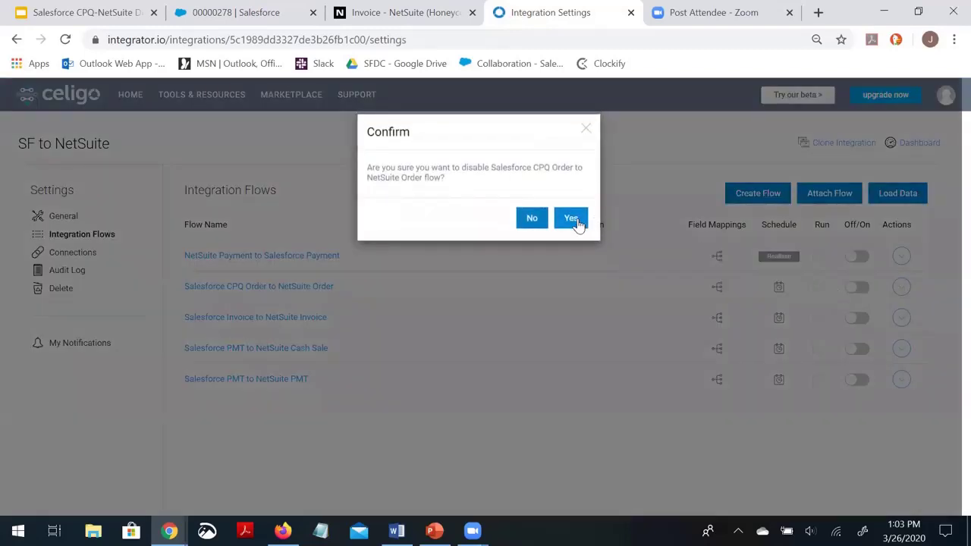
left_click(573, 218)
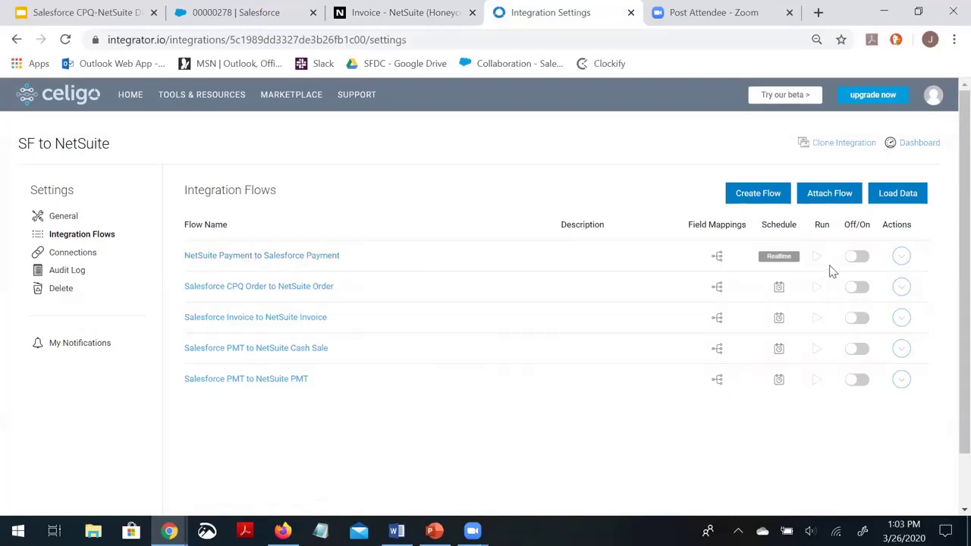
left_click(855, 257)
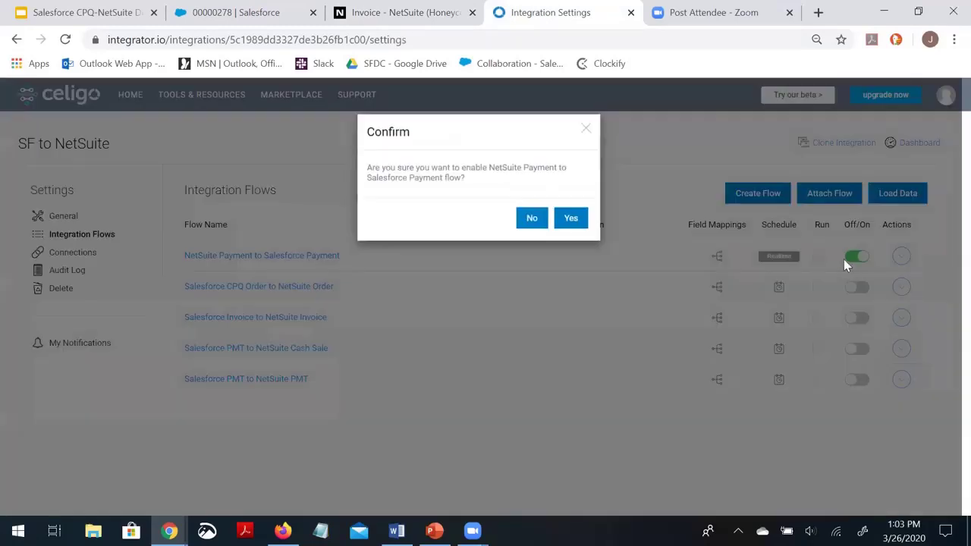
left_click(576, 219)
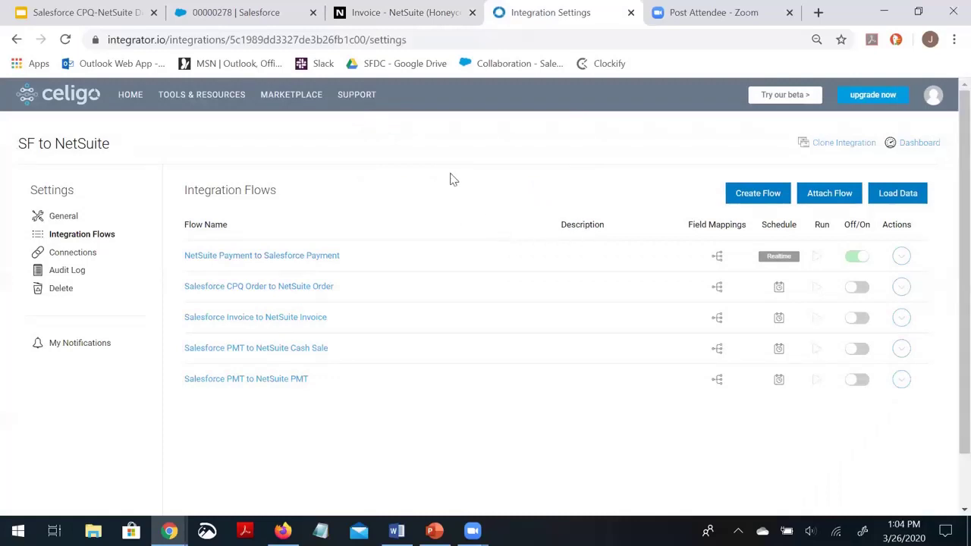
- Switch to NetSuite, accept payment for the open invoice with Auto Apply enabled, and save it despite the out-of-period date
left_click(400, 15)
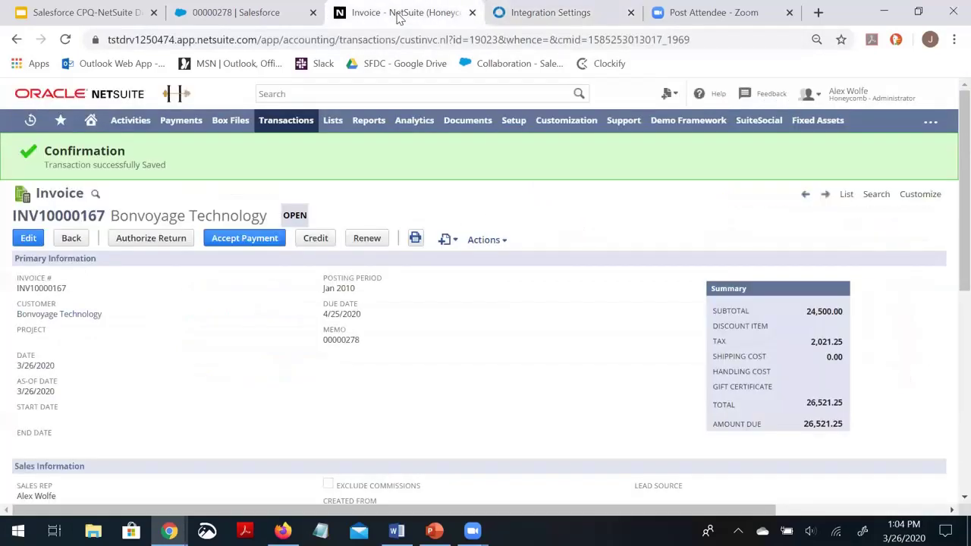
left_click(256, 243)
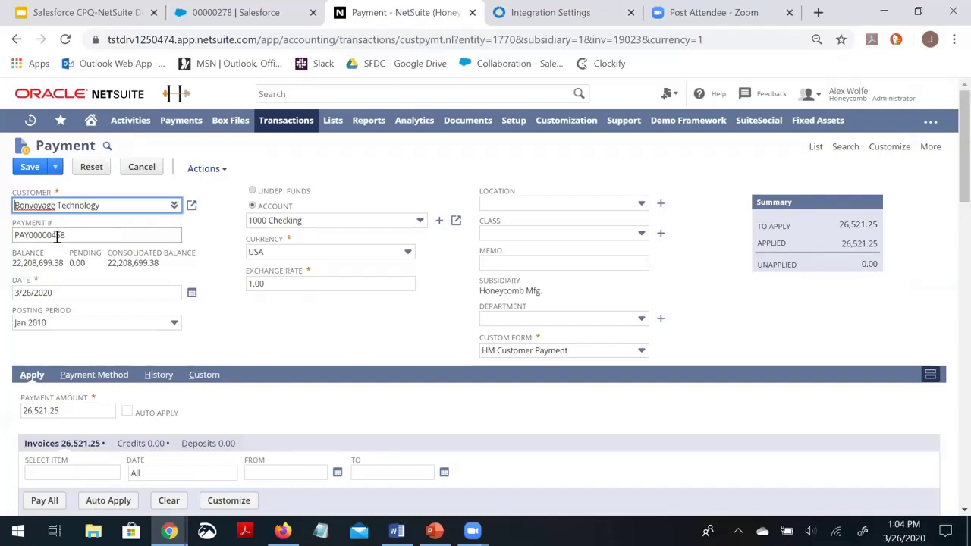
scroll(57, 237, "down", 1)
left_click(126, 336)
scroll(193, 320, "up", 1)
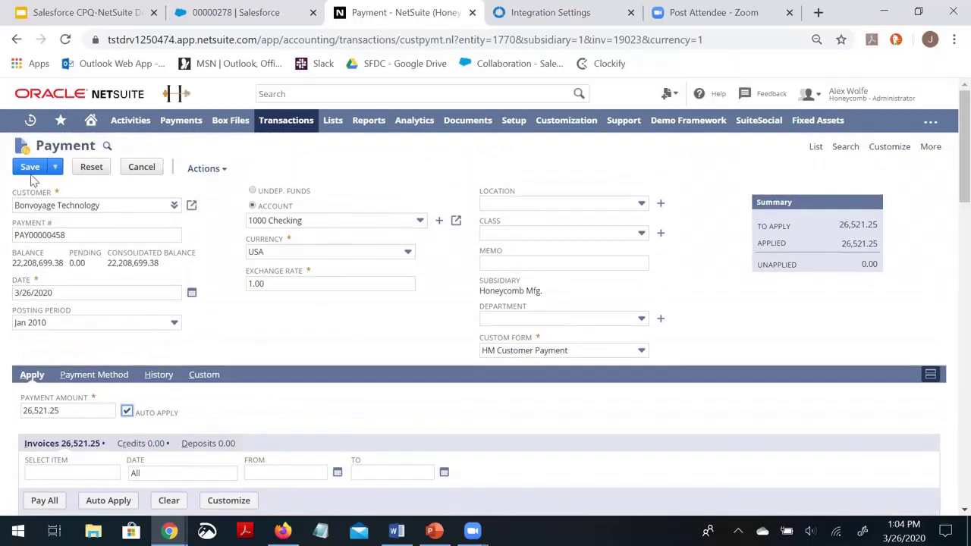
left_click(30, 171)
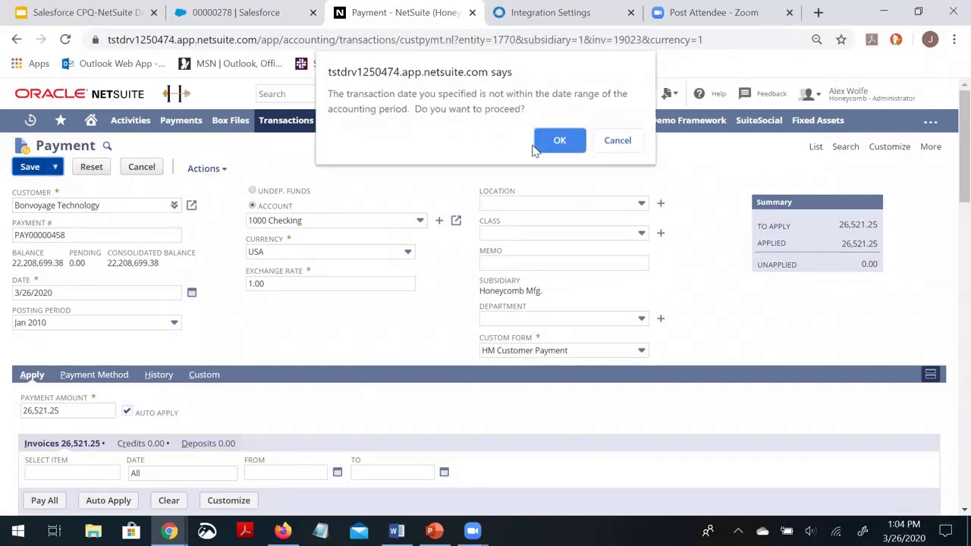
left_click(551, 141)
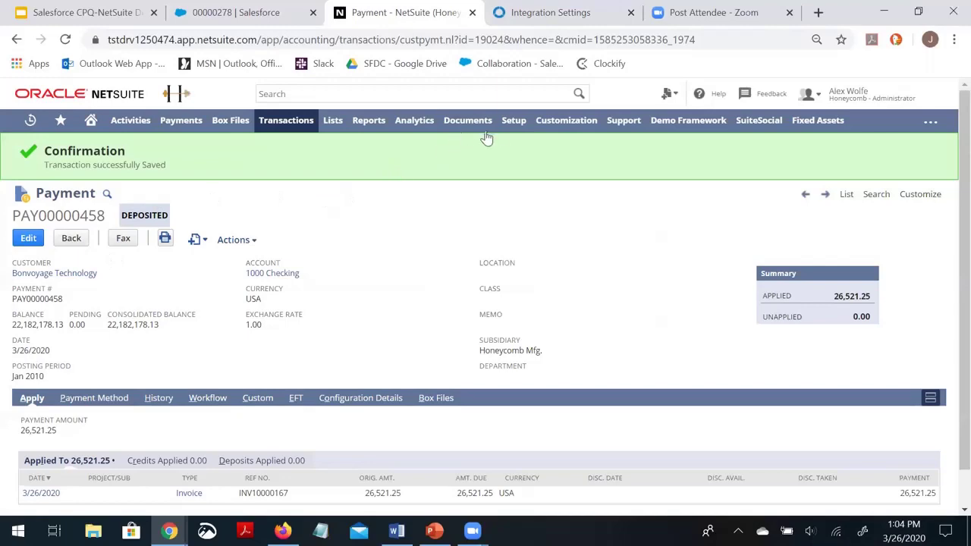
- Switch to Celigo's SF to NetSuite dashboard and reload it to check the status of the NetSuite Payment to Salesforce Payment job
left_click(529, 22)
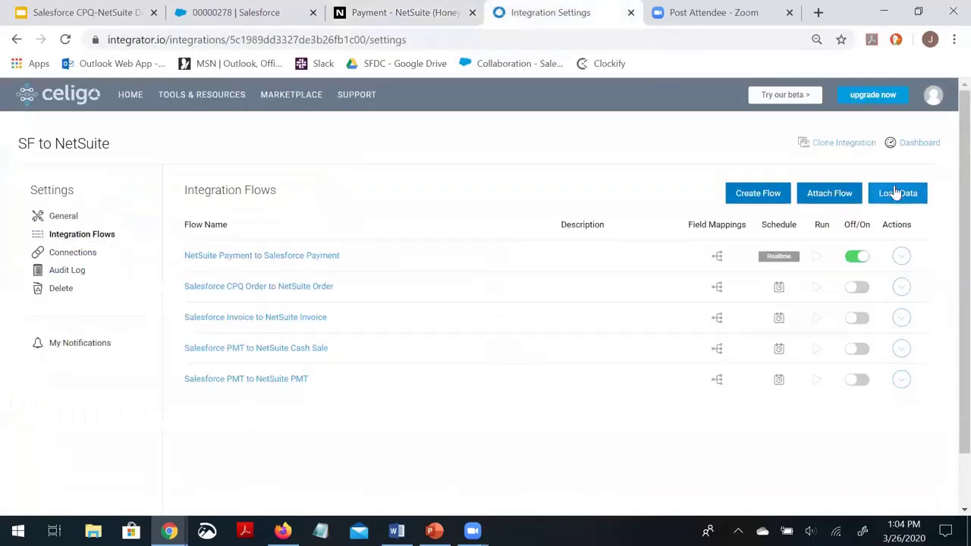
left_click(908, 144)
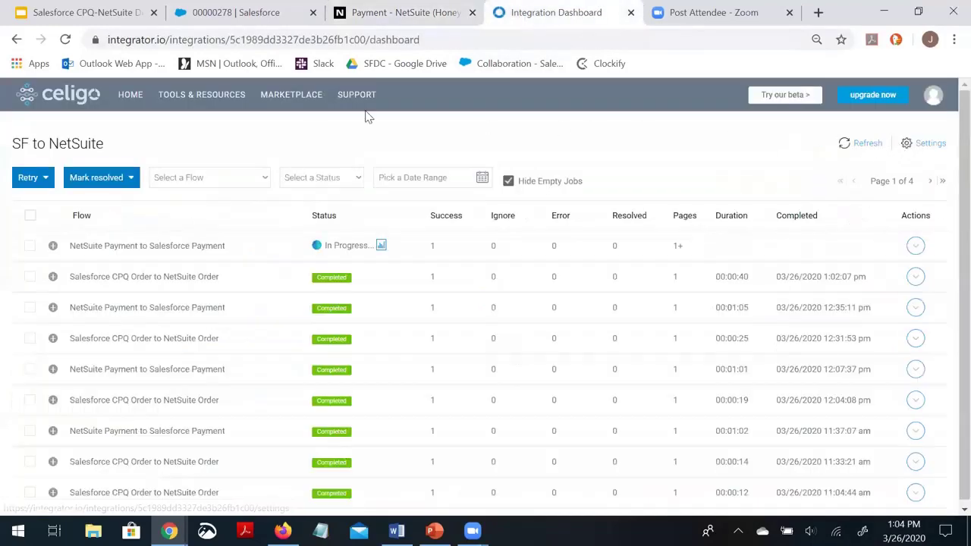
left_click(66, 42)
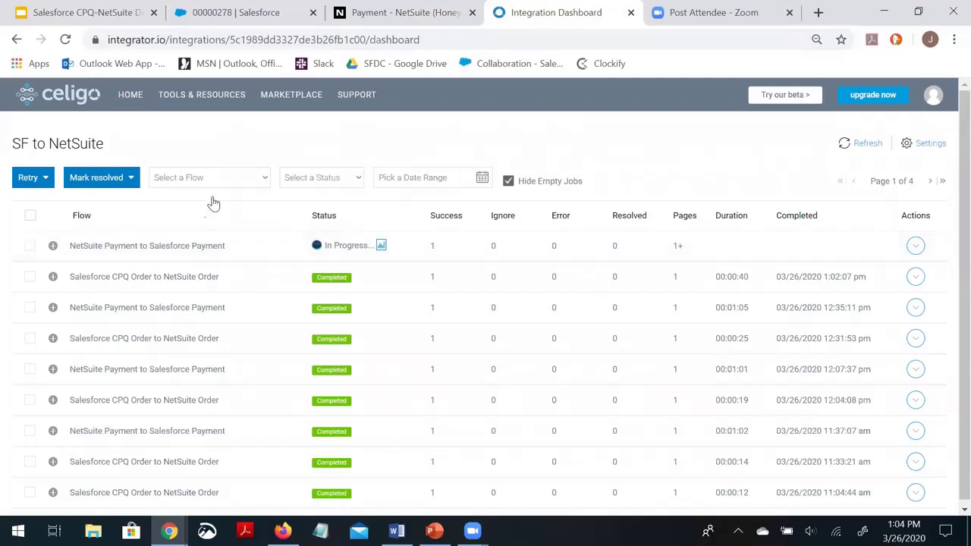
- Open the Bonvoyage Technology account from the Salesforce order, and reload the Celigo dashboard to recheck the payment job
left_click(232, 21)
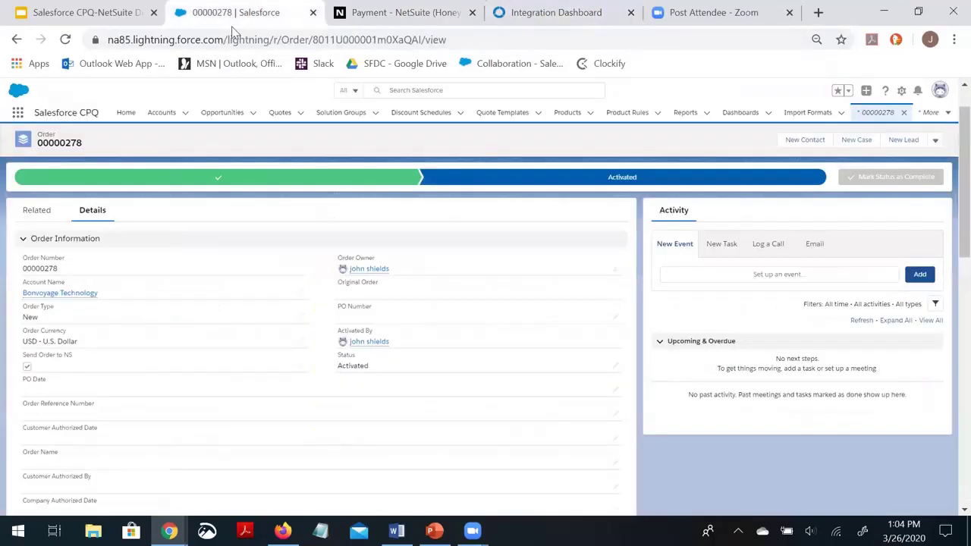
left_click(43, 294)
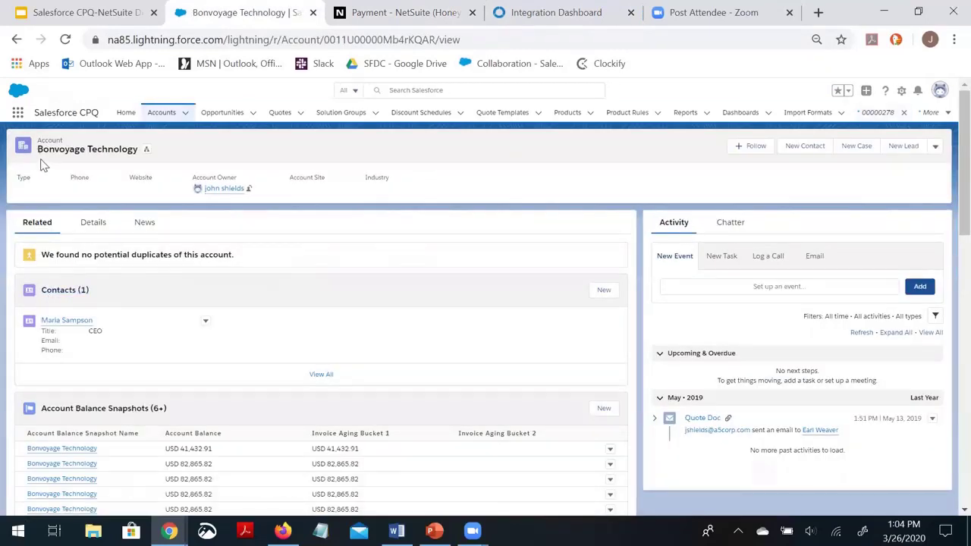
left_click(530, 21)
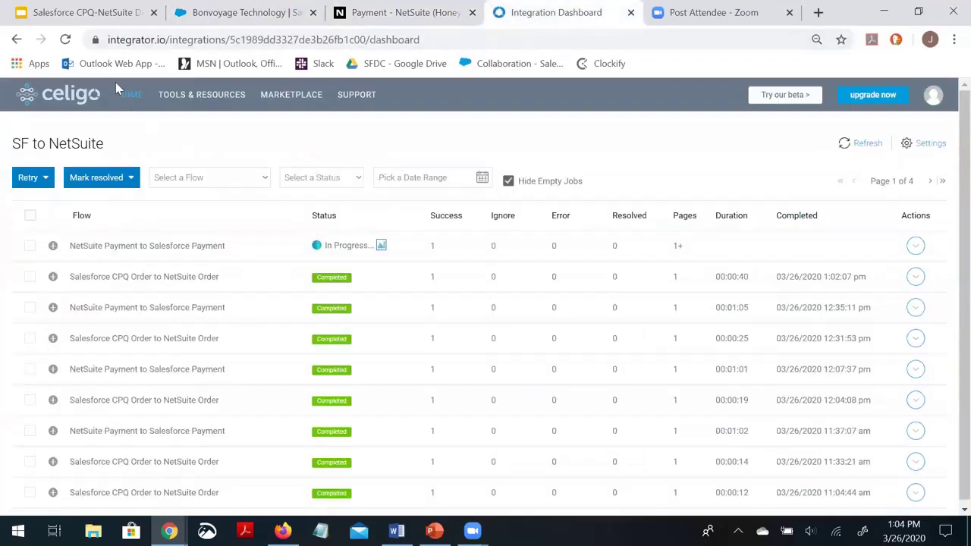
left_click(66, 39)
- Switch to Salesforce, reload the Bonvoyage Technology account and open its full list of payments
left_click(228, 15)
scroll(253, 226, "down", 7)
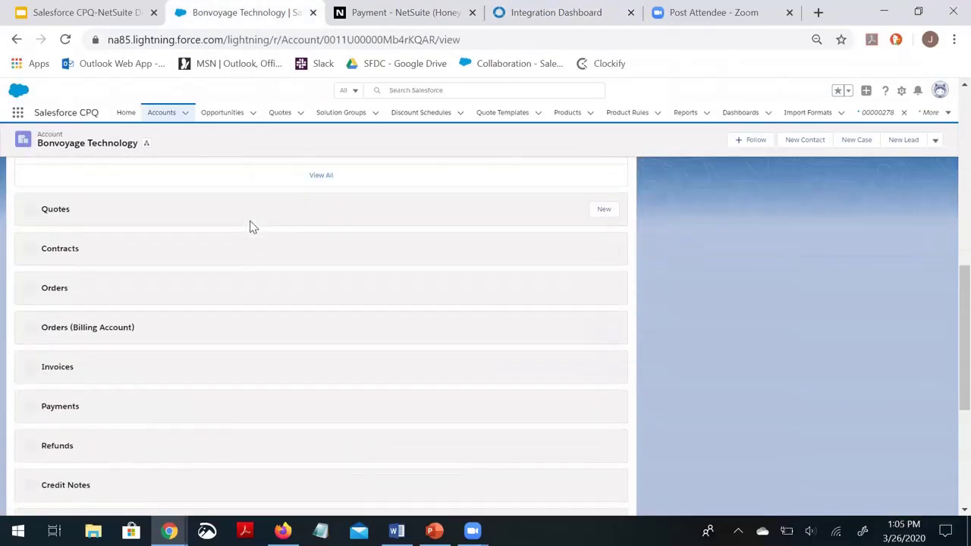
left_click(66, 40)
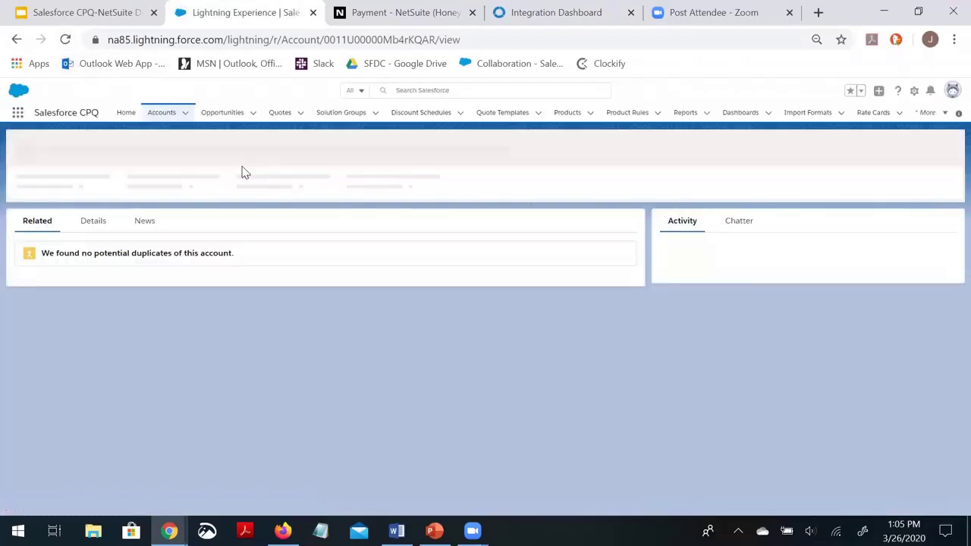
scroll(245, 180, "down", 3)
scroll(245, 179, "down", 5)
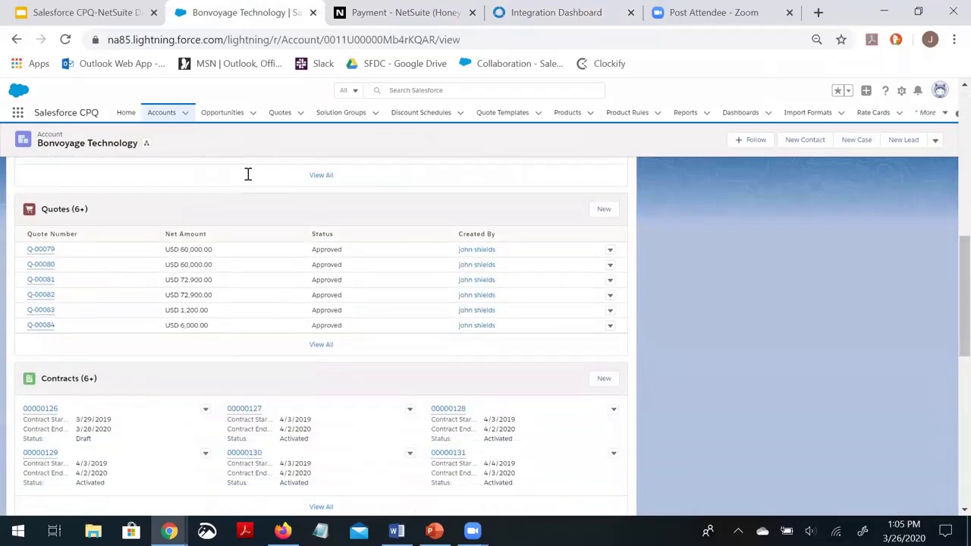
scroll(247, 175, "down", 3)
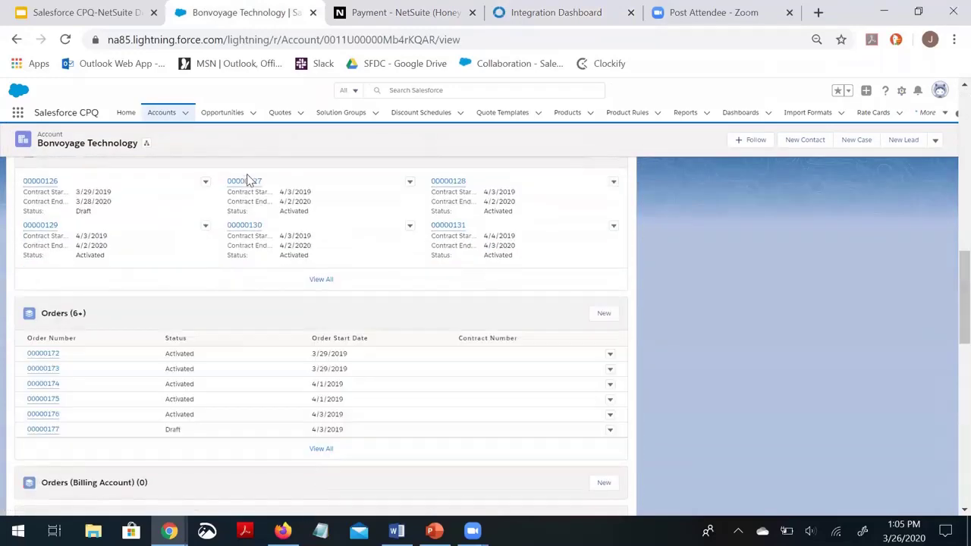
scroll(247, 180, "down", 6)
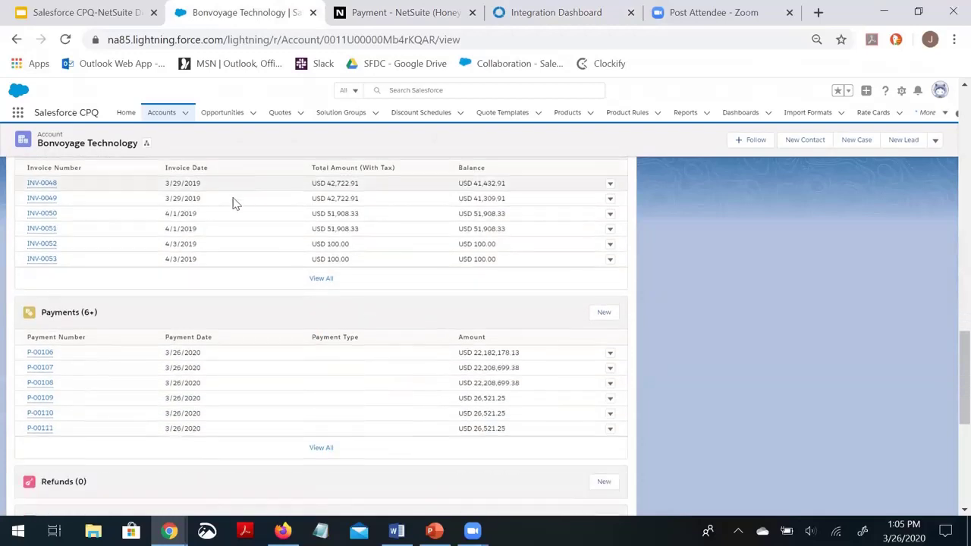
left_click(322, 448)
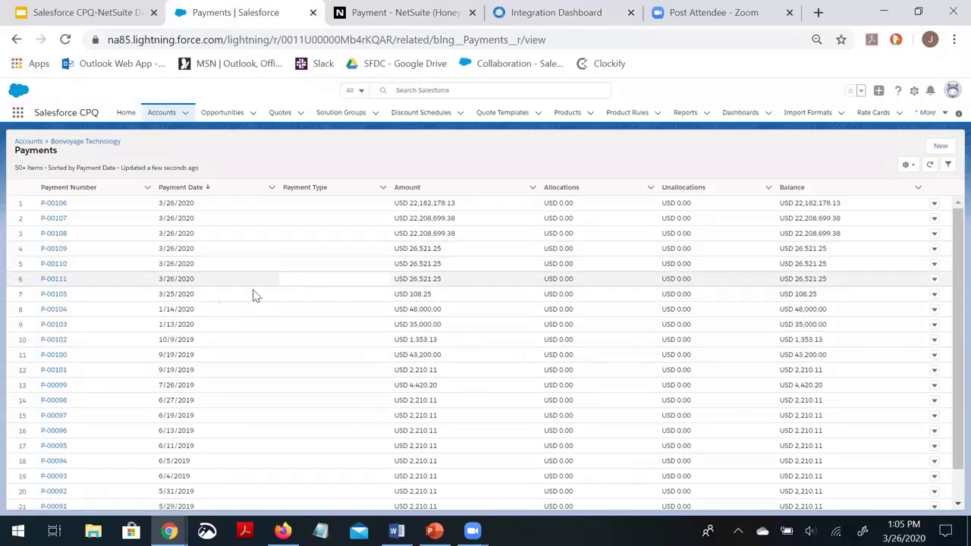
- Open payment P-00111 to review its details, and switch to the Lead to Order slide in Google Slides
left_click(53, 280)
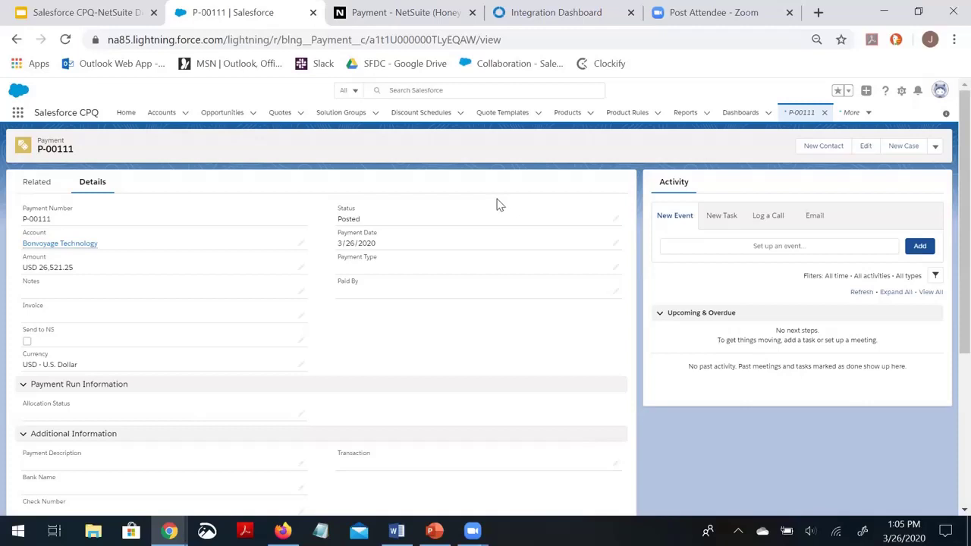
left_click(105, 12)
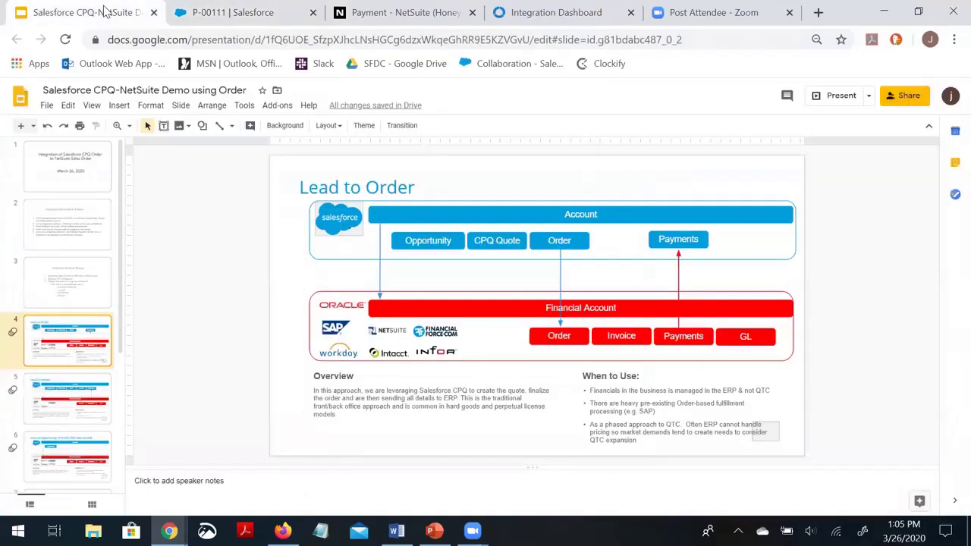